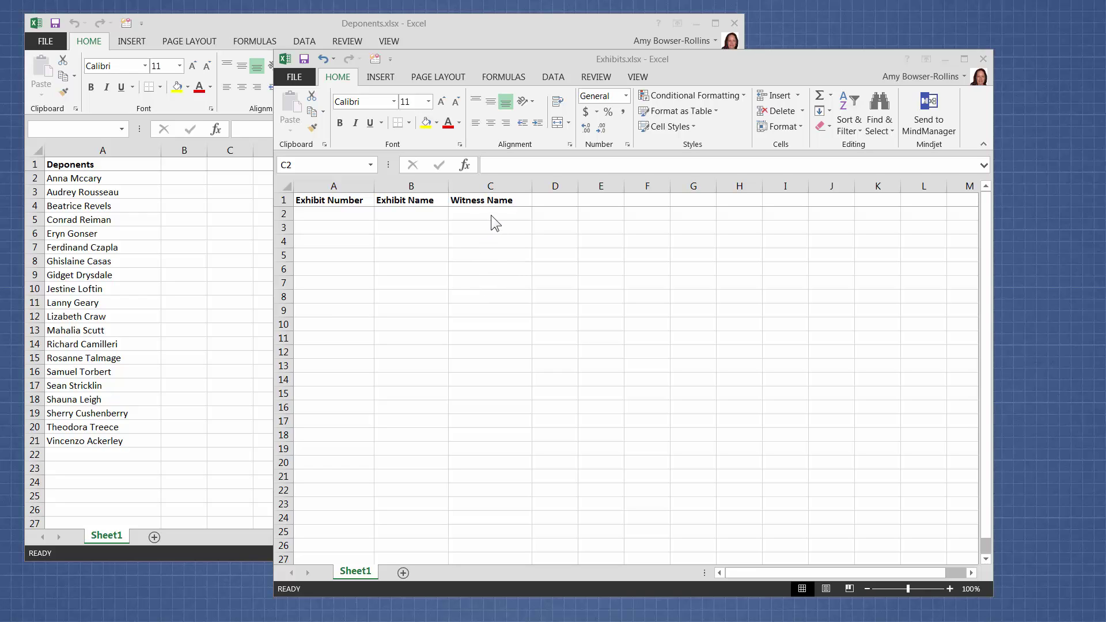
Step: Bring the Deponents.xlsx window with its deponent names in front of Exhibits.xlsx
{"action": "left_click", "coordinate": [170, 243]}
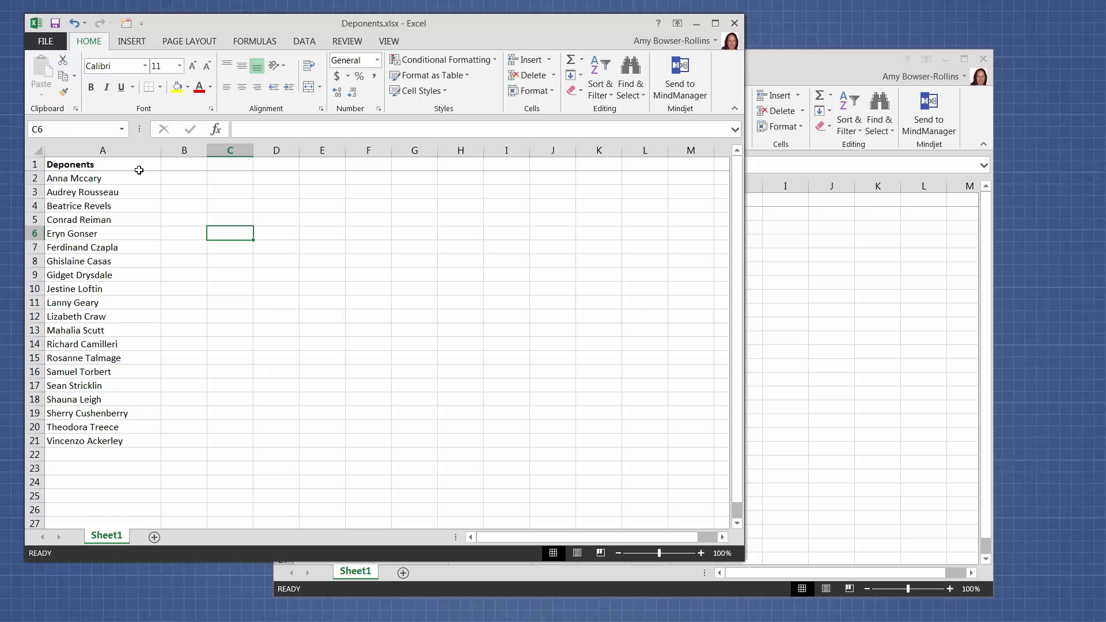
Step: Name the deponent list in A2:A21 'DepoName' using the Name Box
{"action": "left_click_drag", "start_coordinate": [127, 180], "coordinate": [153, 440]}
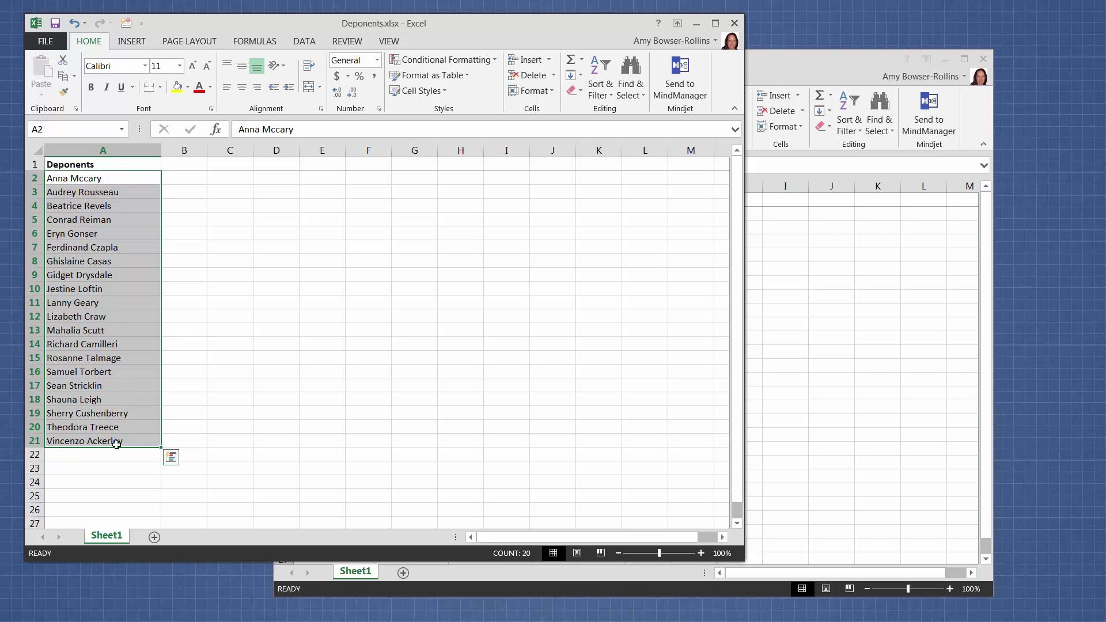
{"action": "left_click", "coordinate": [79, 129]}
{"action": "type", "text": "DepoName"}
{"action": "key", "text": "Return"}
{"action": "left_click", "coordinate": [240, 331]}
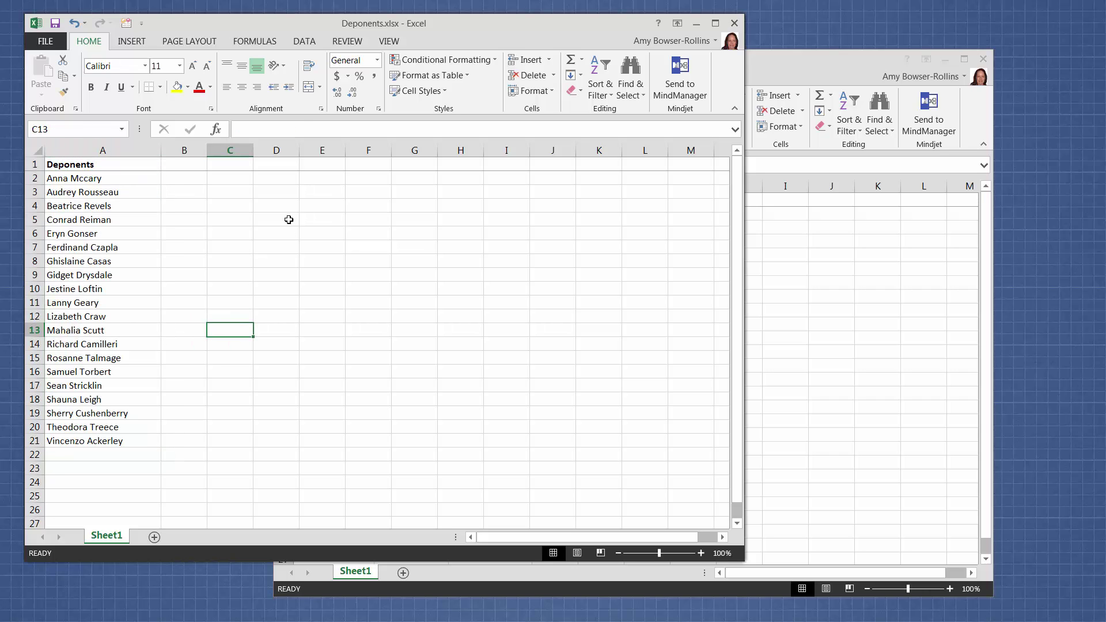
Step: Check in Name Manager that DepoName refers to Sheet1!$A$2:$A$21, then return to Exhibits.xlsx
{"action": "left_click", "coordinate": [272, 45]}
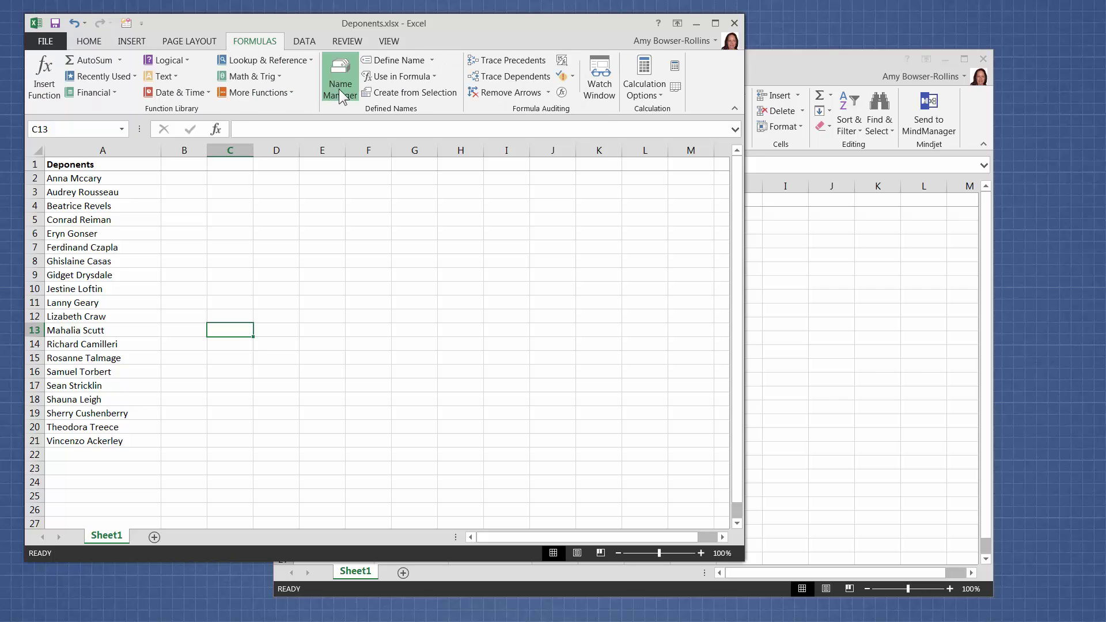
{"action": "left_click", "coordinate": [339, 89]}
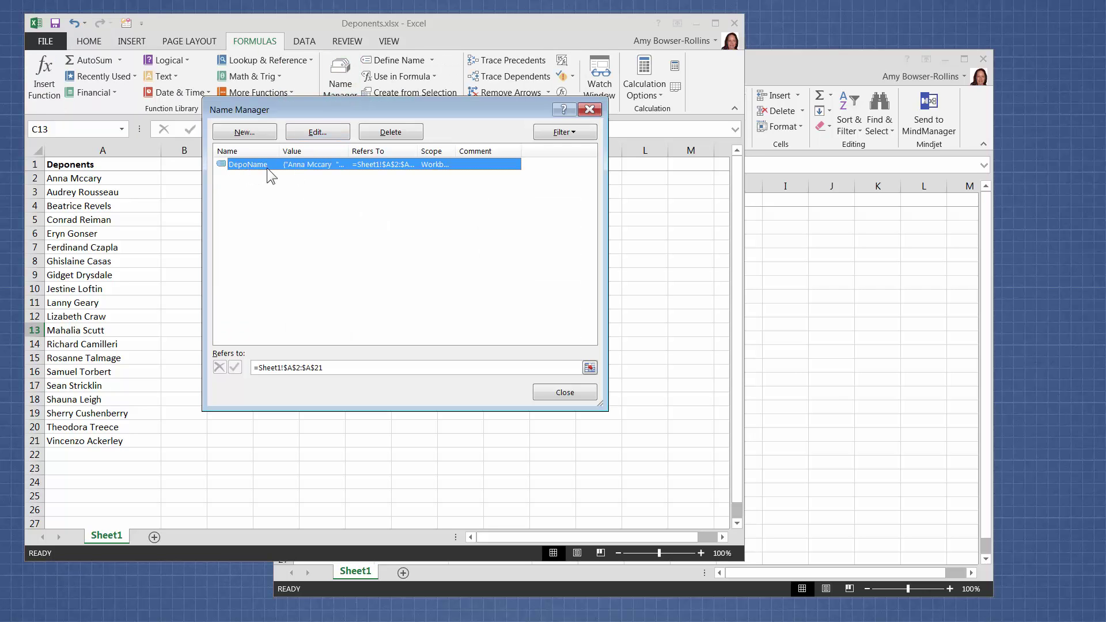
{"action": "left_click", "coordinate": [563, 393]}
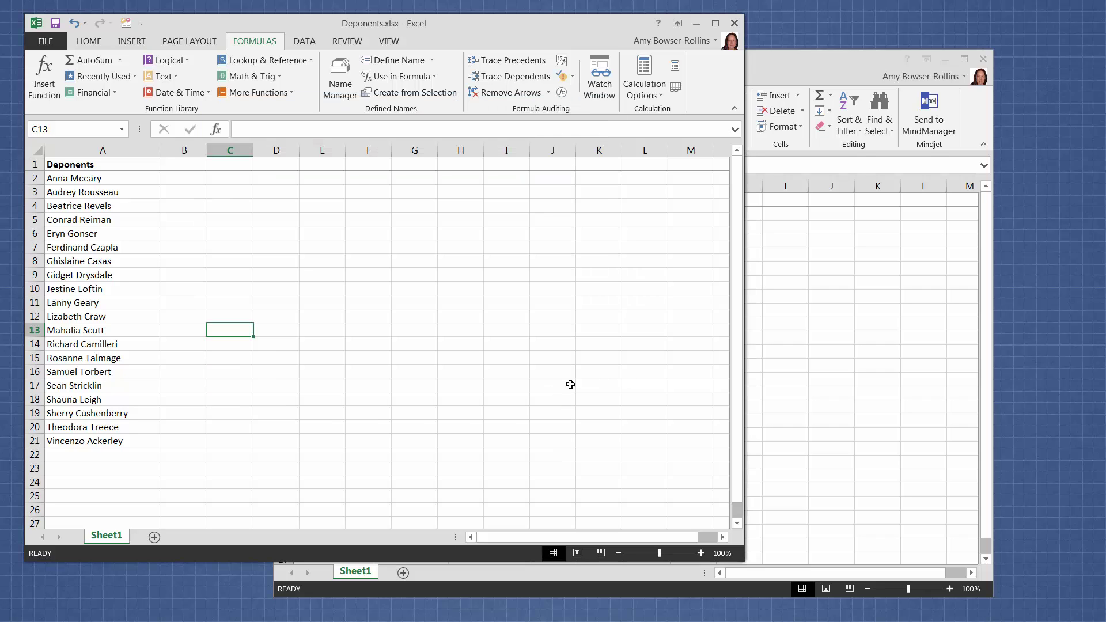
{"action": "left_click", "coordinate": [761, 355]}
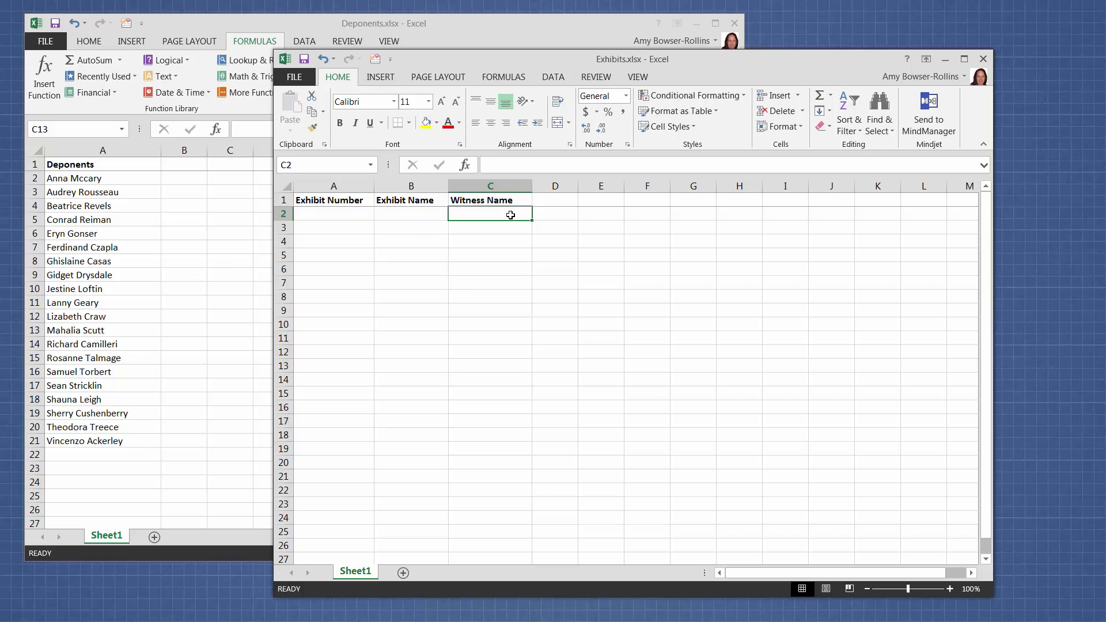
Step: Define the name Witness_Name in Exhibits, referring to =Deponents.xlsx!DepoName
{"action": "left_click", "coordinate": [515, 81]}
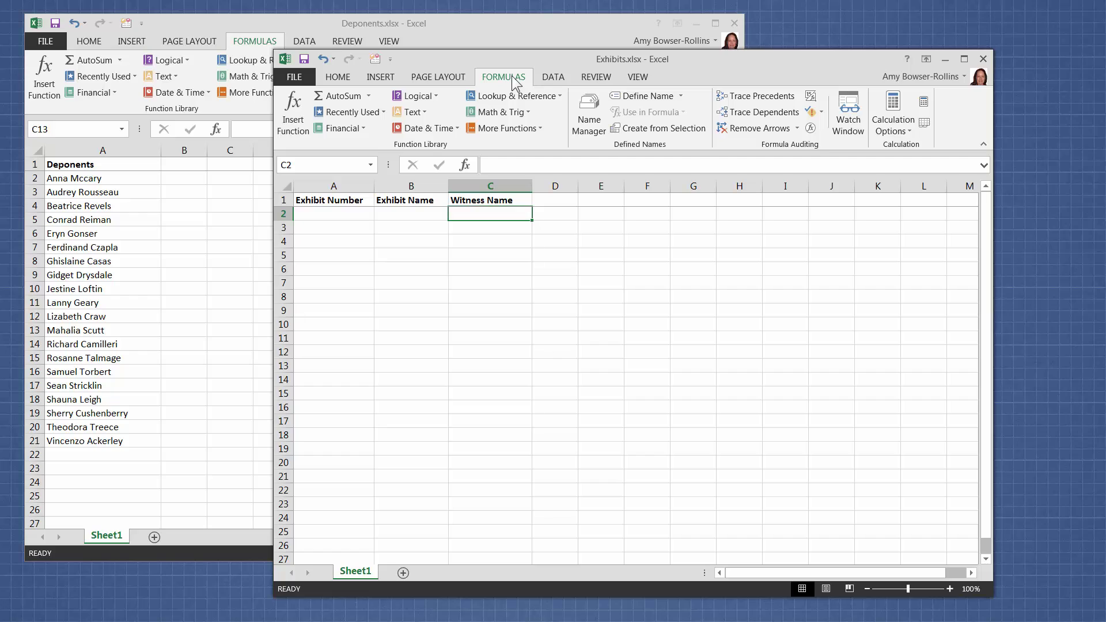
{"action": "left_click", "coordinate": [646, 97]}
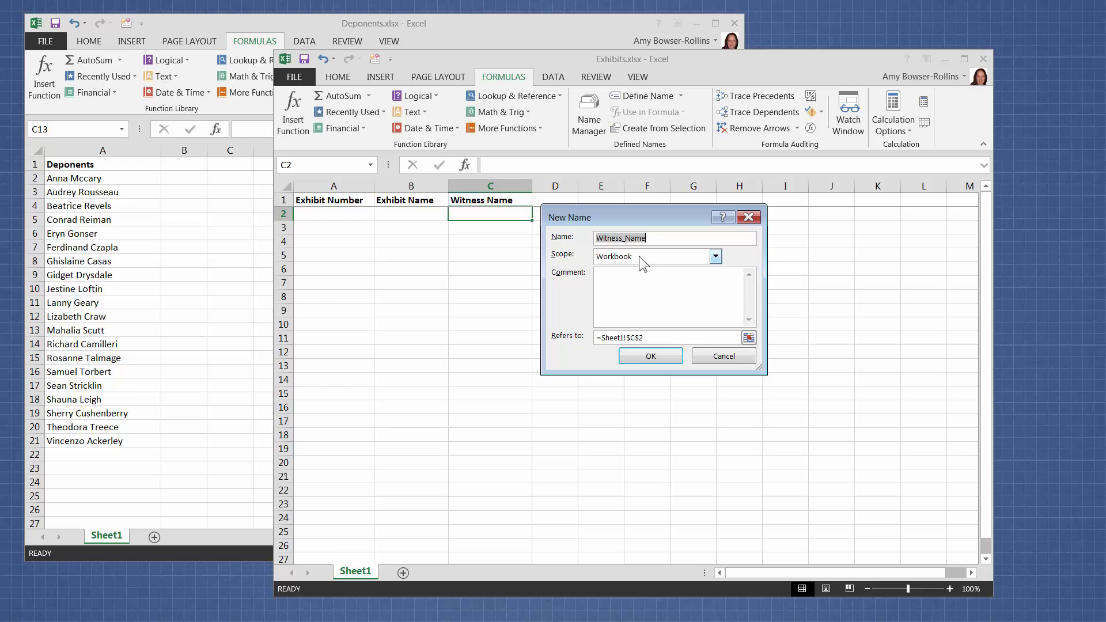
{"action": "left_click", "coordinate": [659, 338]}
{"action": "left_click_drag", "start_coordinate": [658, 338], "coordinate": [568, 338]}
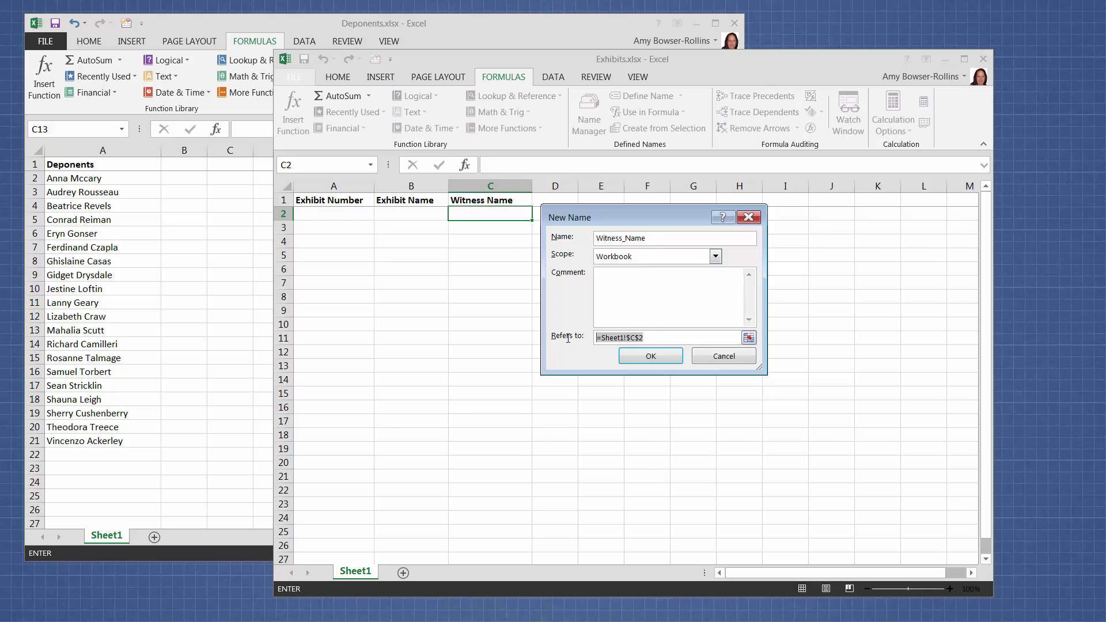
{"action": "type", "text": "="}
{"action": "type", "text": "Depondents"}
{"action": "key", "text": "BackSpace"}
{"action": "key", "text": "BackSpace"}
{"action": "key", "text": "BackSpace"}
{"action": "key", "text": "BackSpace"}
{"action": "key", "text": "BackSpace"}
{"action": "type", "text": "ents.xlsx"}
{"action": "type", "text": "DepoName"}
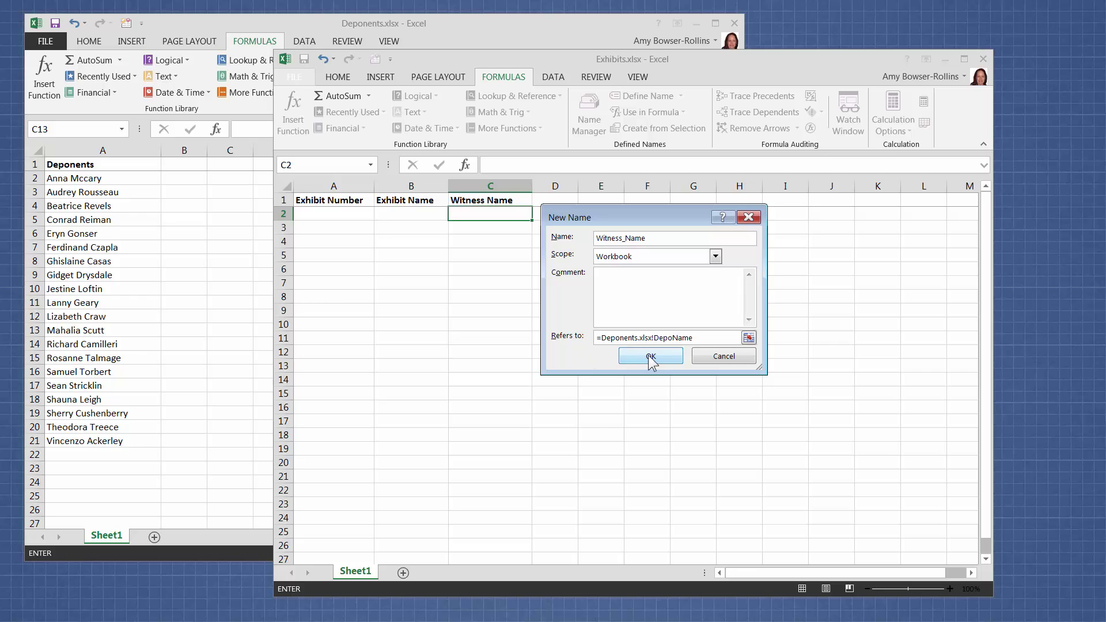
{"action": "left_click", "coordinate": [650, 356]}
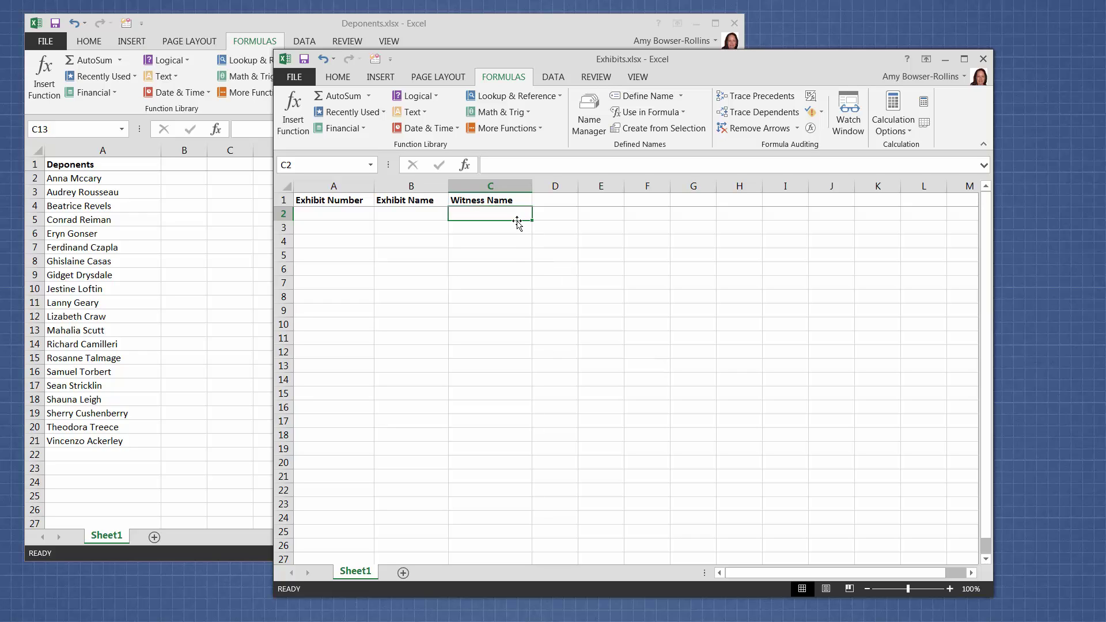
Step: Give cells C2:C22 List data validation with source =Witness_Name, pasted in with F3
{"action": "left_click_drag", "start_coordinate": [513, 217], "coordinate": [515, 486]}
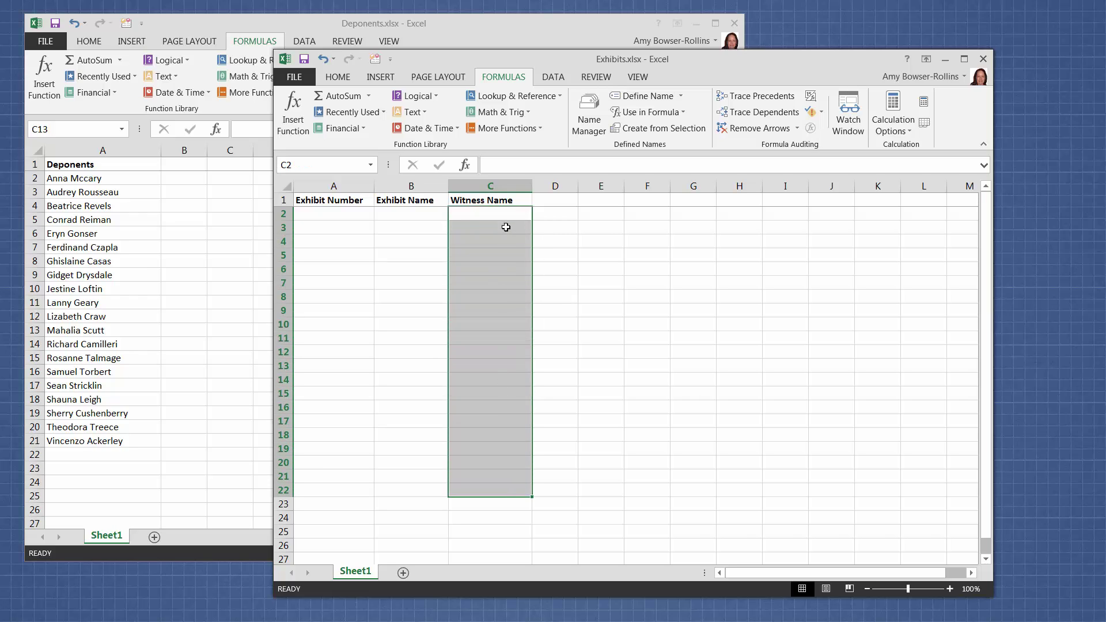
{"action": "left_click", "coordinate": [554, 78]}
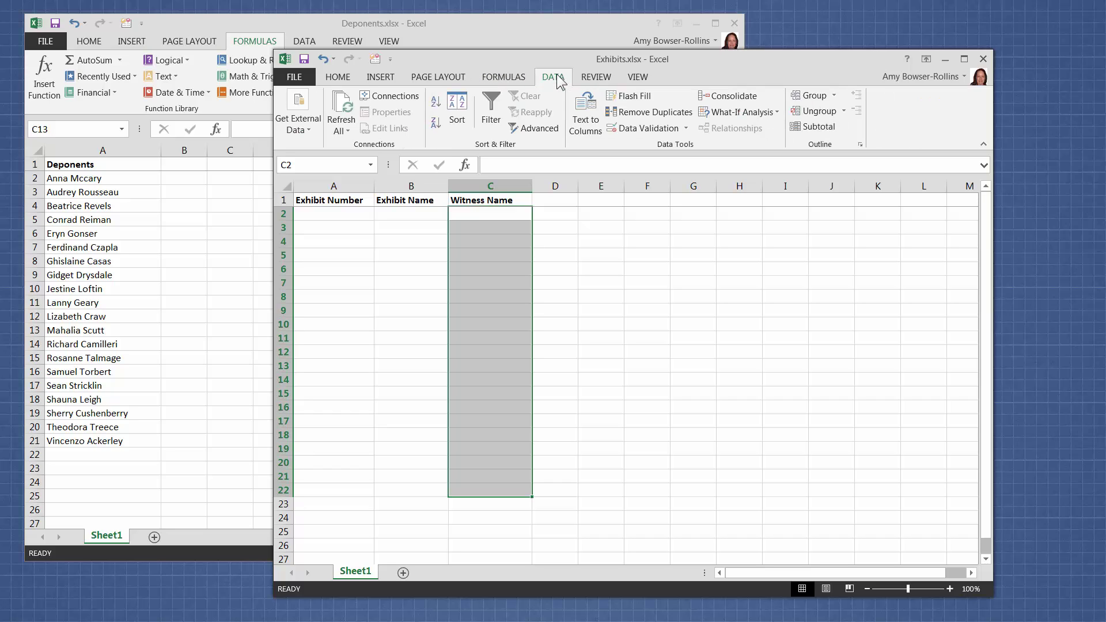
{"action": "left_click", "coordinate": [648, 128]}
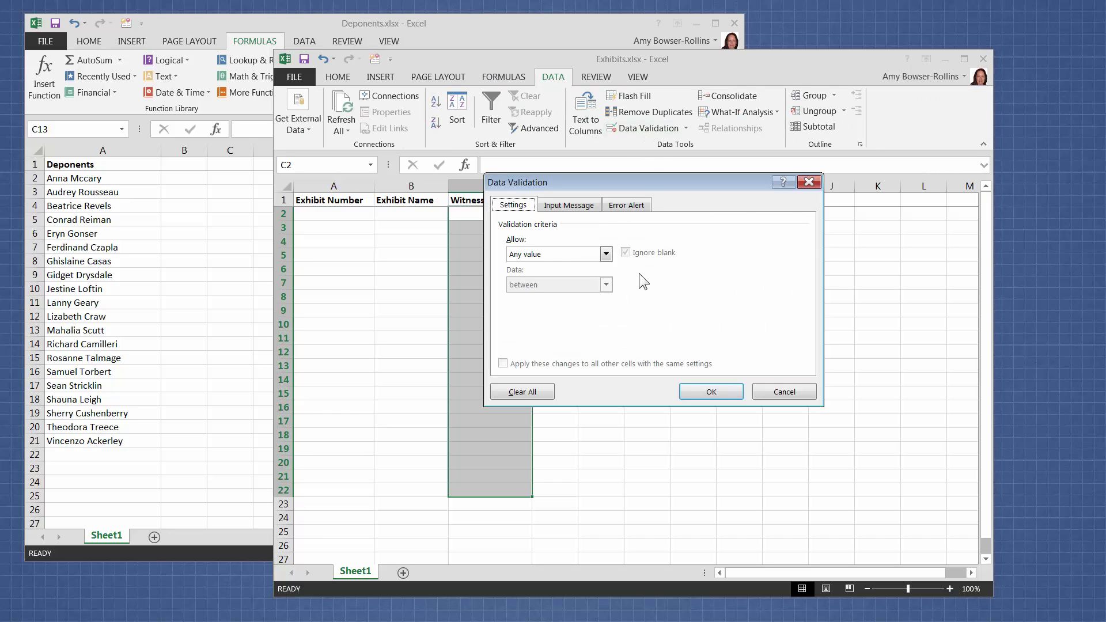
{"action": "left_click", "coordinate": [605, 254]}
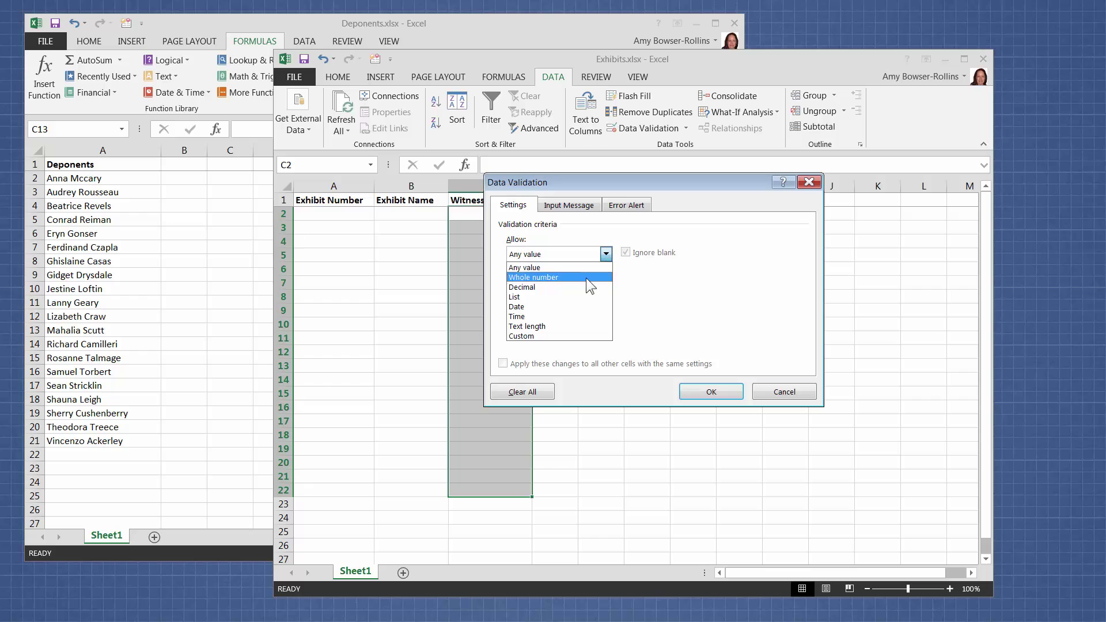
{"action": "left_click", "coordinate": [578, 296]}
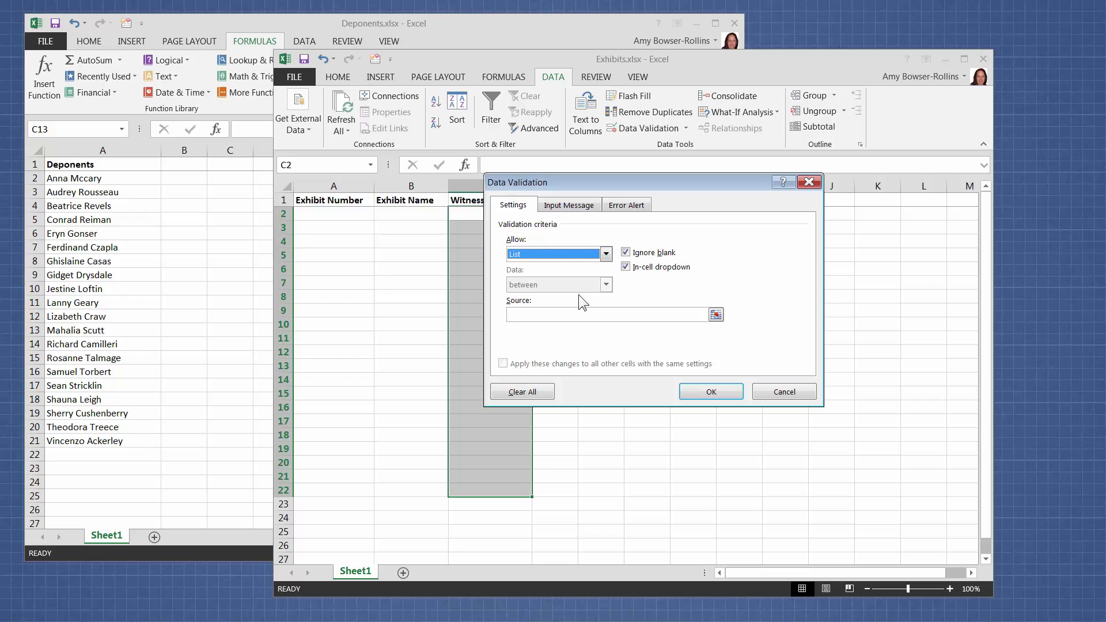
{"action": "left_click", "coordinate": [568, 312]}
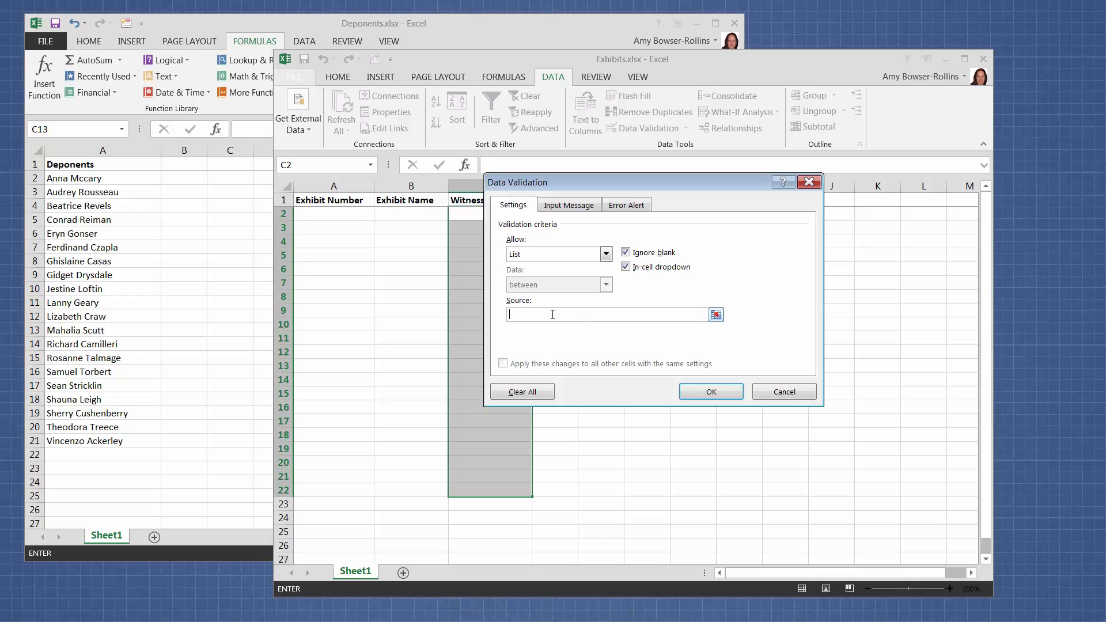
{"action": "key", "text": "F3"}
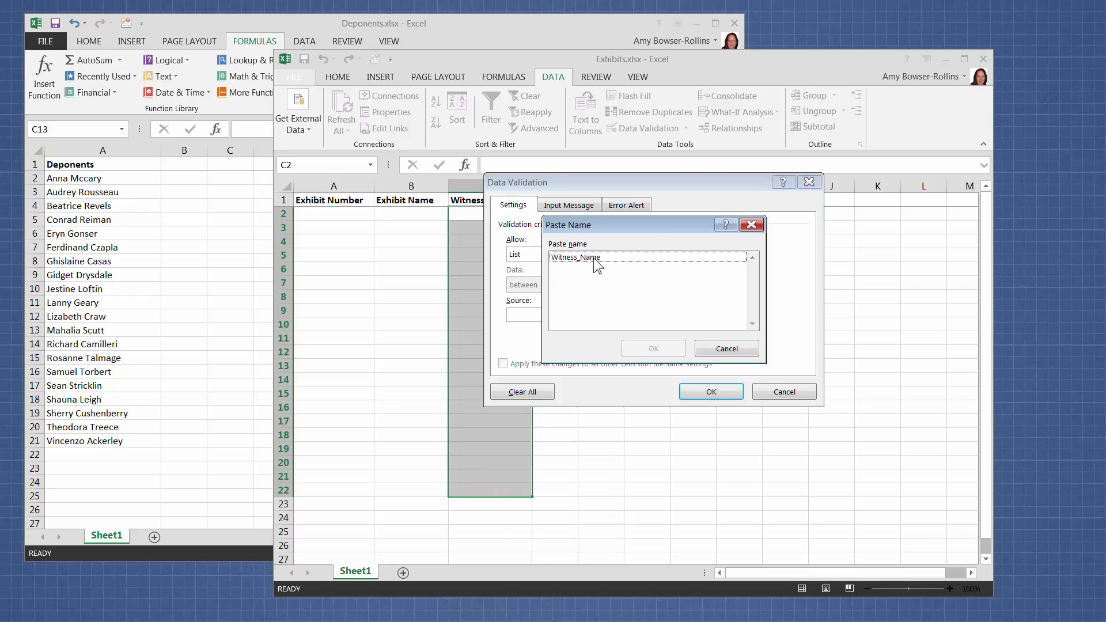
{"action": "left_click", "coordinate": [593, 258]}
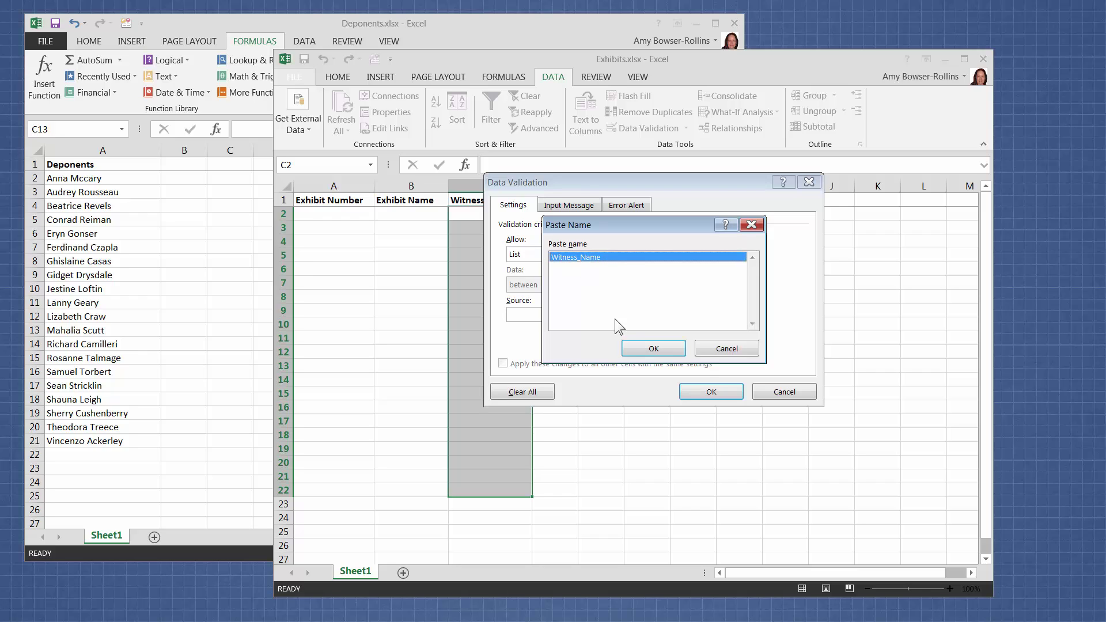
{"action": "left_click", "coordinate": [644, 348]}
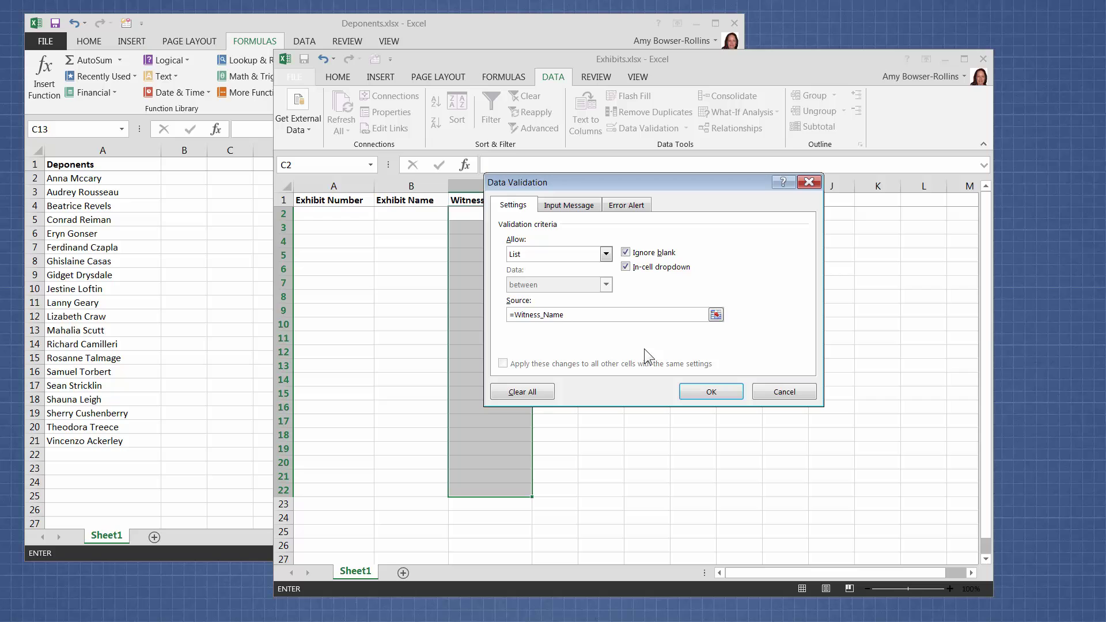
{"action": "left_click", "coordinate": [697, 390]}
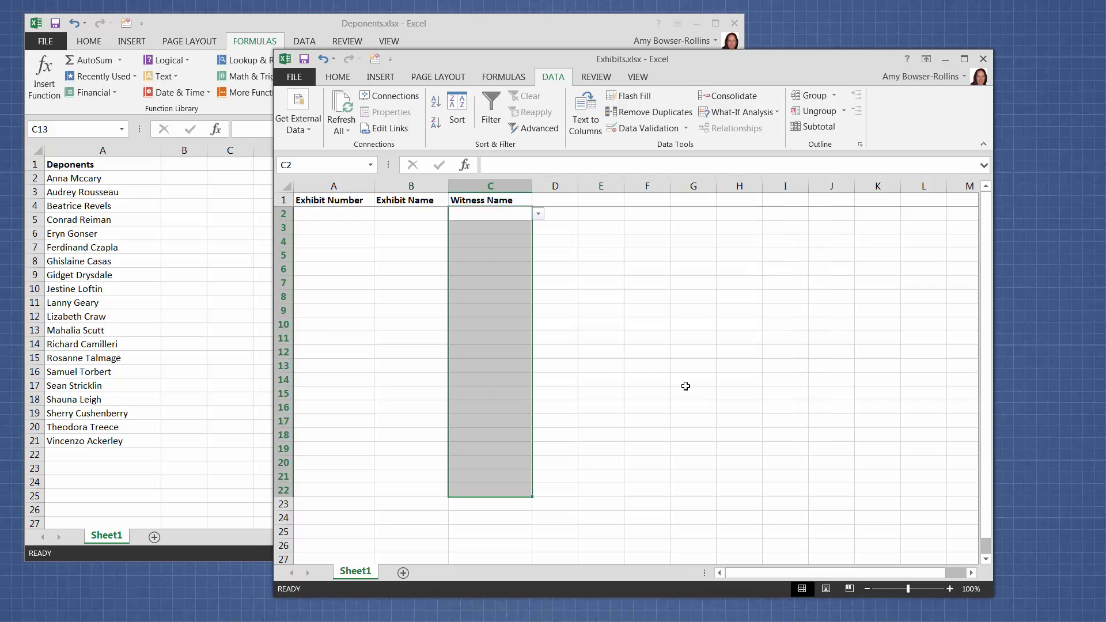
{"action": "left_click", "coordinate": [524, 218]}
{"action": "left_click", "coordinate": [522, 228]}
{"action": "left_click", "coordinate": [518, 259]}
{"action": "left_click", "coordinate": [517, 278]}
{"action": "left_click", "coordinate": [522, 224]}
{"action": "left_click", "coordinate": [521, 215]}
{"action": "left_click", "coordinate": [538, 214]}
{"action": "left_click", "coordinate": [518, 226]}
Step: Browse C3's name list without choosing, and confirm C22 has a dropdown but C23 does not
{"action": "left_click", "coordinate": [529, 229]}
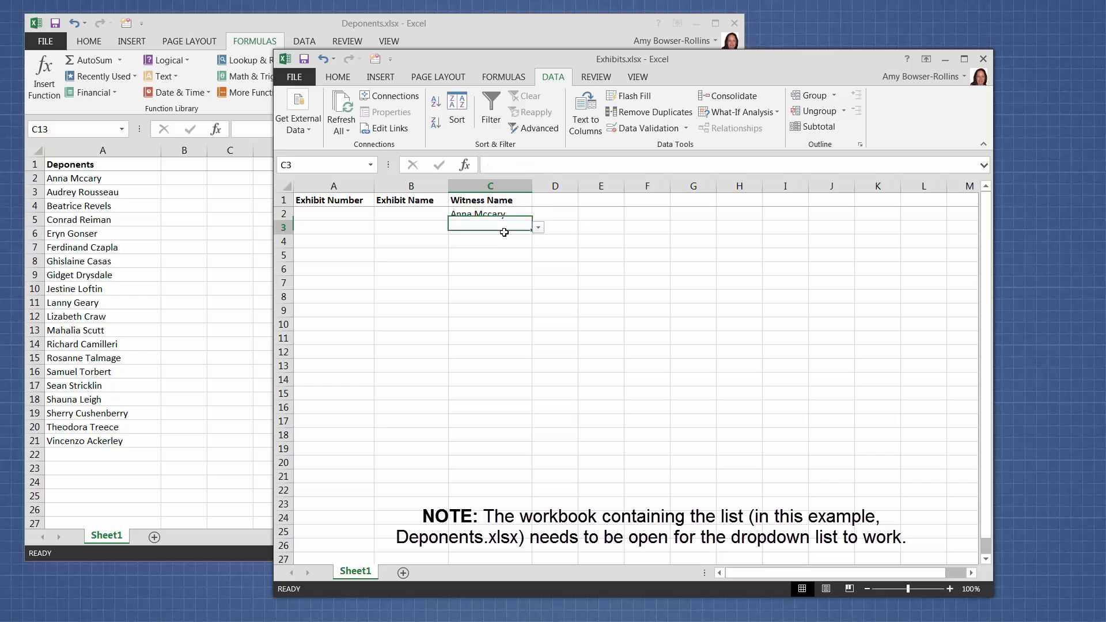
{"action": "left_click", "coordinate": [538, 228]}
{"action": "mouse_move", "coordinate": [539, 256]}
{"action": "left_mouse_down"}
{"action": "mouse_move", "coordinate": [539, 307]}
{"action": "mouse_move", "coordinate": [541, 253]}
{"action": "left_mouse_up"}
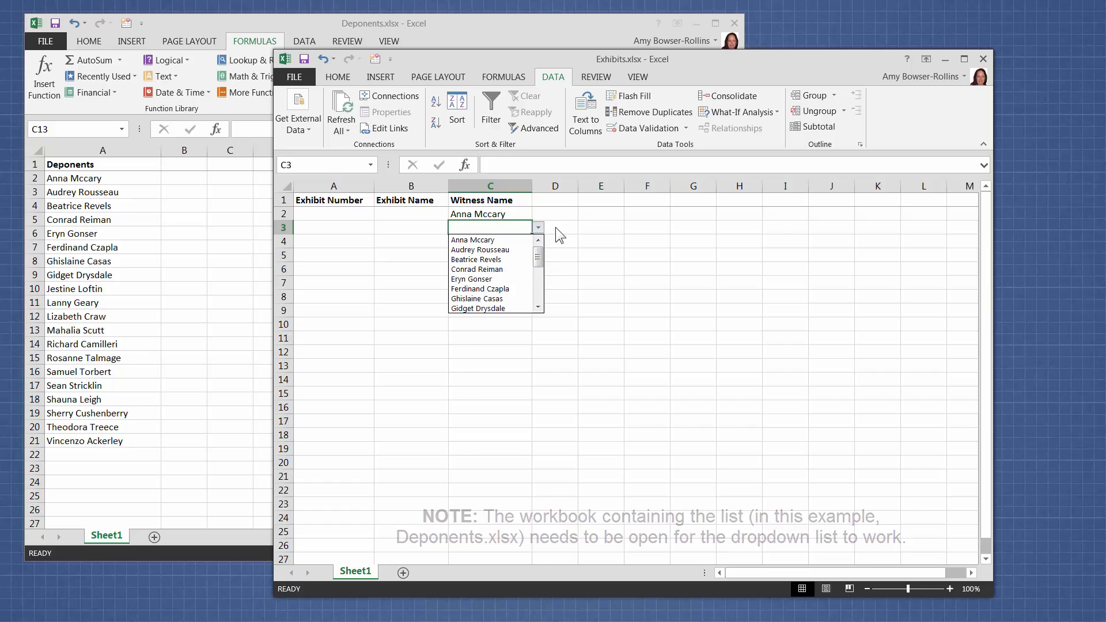
{"action": "left_click", "coordinate": [537, 227]}
{"action": "left_click", "coordinate": [513, 216]}
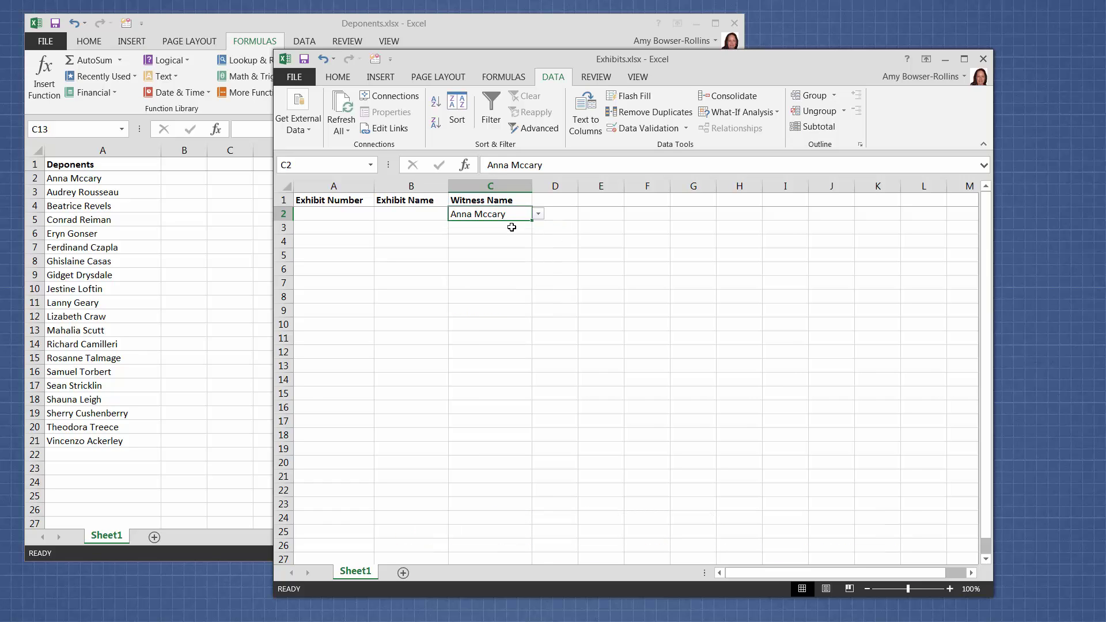
{"action": "left_click", "coordinate": [504, 477]}
{"action": "left_click", "coordinate": [503, 491]}
{"action": "left_click", "coordinate": [504, 508]}
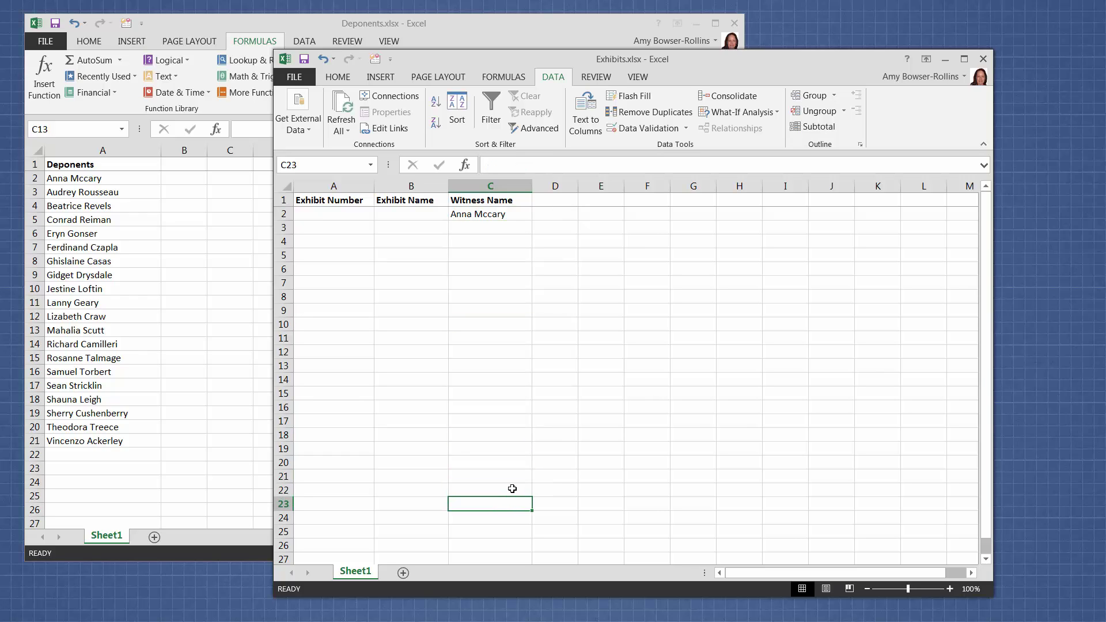
Step: Fill C22's dropdown validation down to C26 and check cells C23 through C26
{"action": "left_click", "coordinate": [512, 490]}
{"action": "left_click_drag", "start_coordinate": [534, 498], "coordinate": [534, 558]}
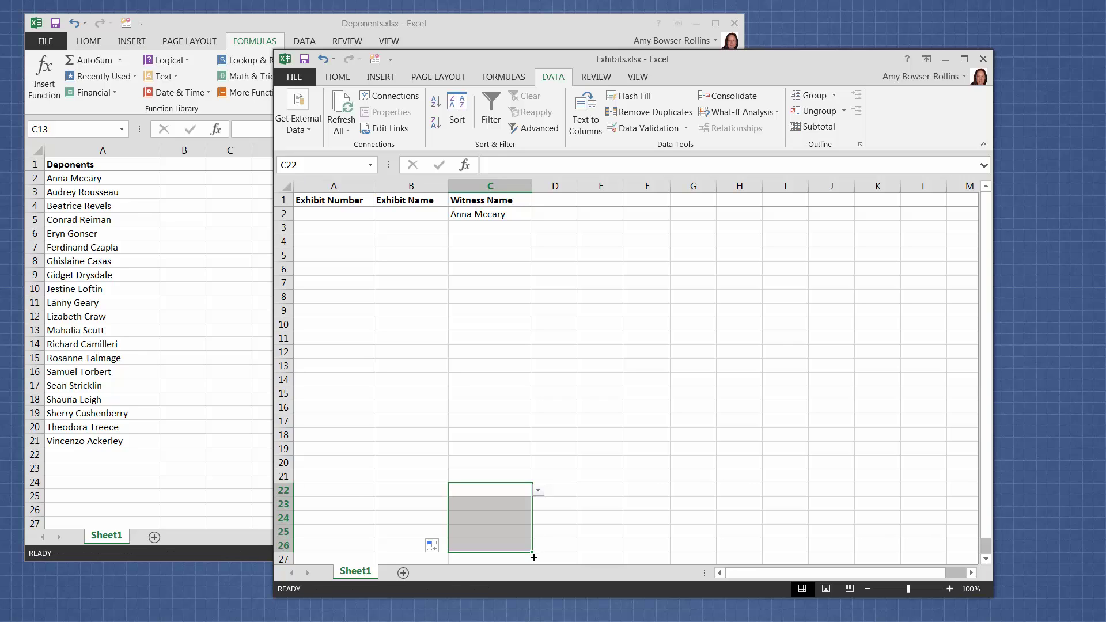
{"action": "left_click", "coordinate": [520, 509]}
{"action": "left_click", "coordinate": [520, 517]}
{"action": "left_click", "coordinate": [519, 530]}
{"action": "left_click", "coordinate": [518, 545]}
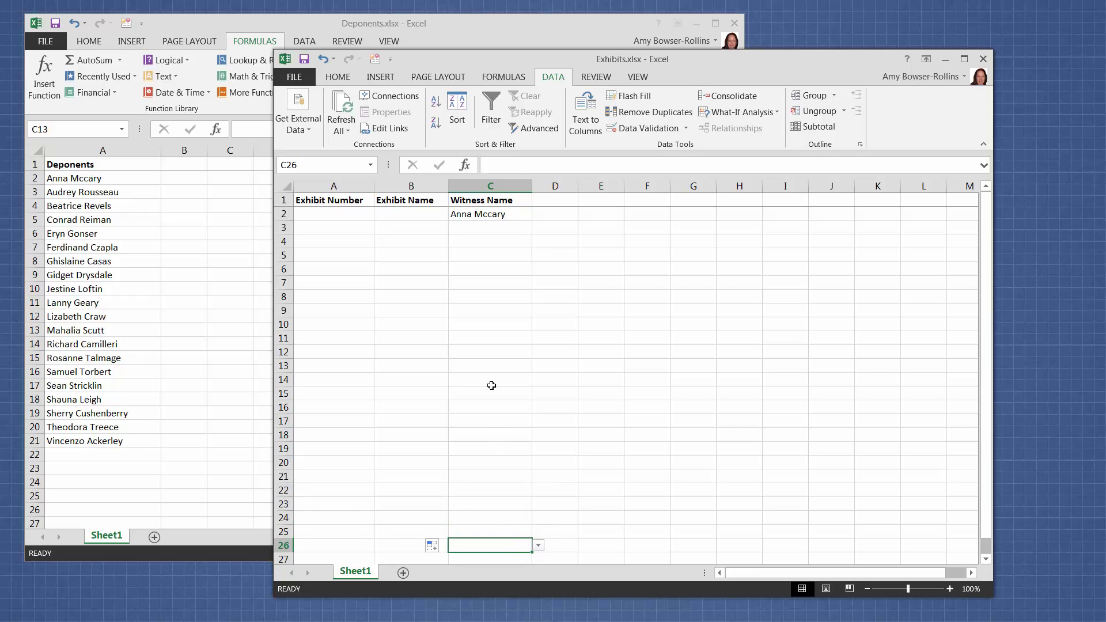
Step: Review the deponent names in C5's dropdown without choosing one
{"action": "left_click", "coordinate": [502, 259]}
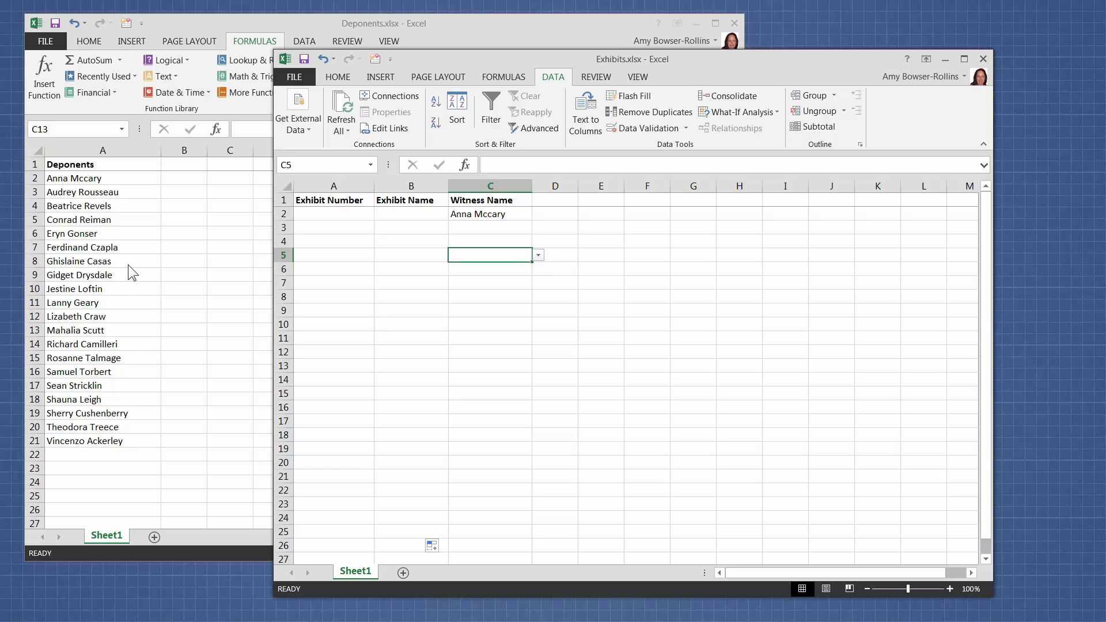
{"action": "left_click", "coordinate": [538, 255]}
{"action": "mouse_move", "coordinate": [538, 286]}
{"action": "left_mouse_down"}
{"action": "mouse_move", "coordinate": [538, 296]}
{"action": "mouse_move", "coordinate": [538, 283]}
{"action": "left_mouse_up"}
{"action": "key", "text": "Escape"}
{"action": "left_click", "coordinate": [38, 239]}
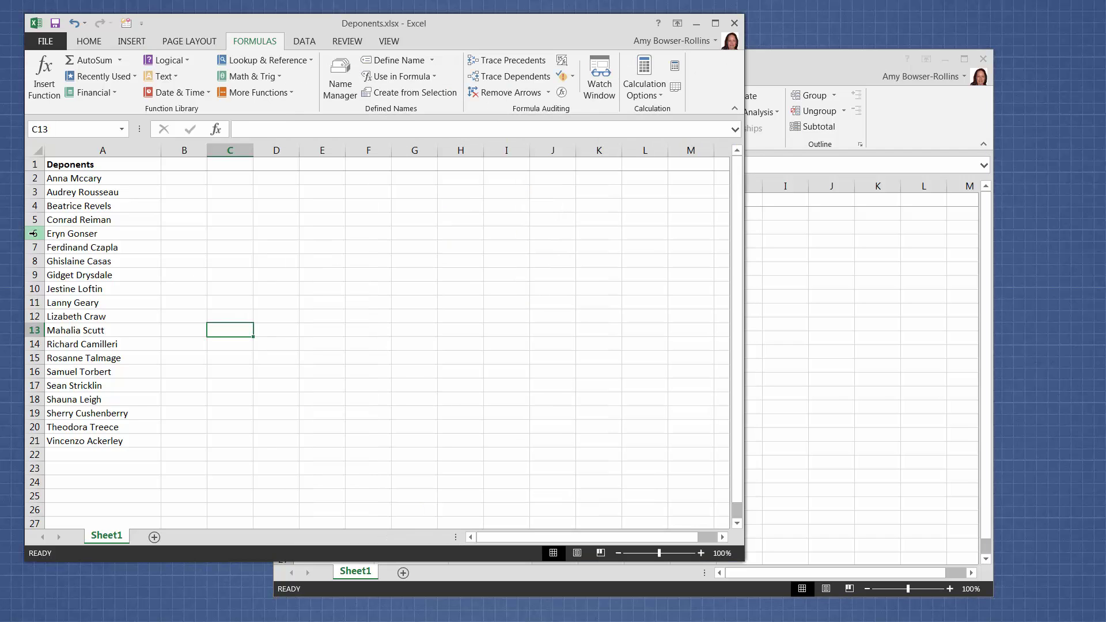
{"action": "left_click", "coordinate": [35, 234]}
{"action": "right_click", "coordinate": [36, 234]}
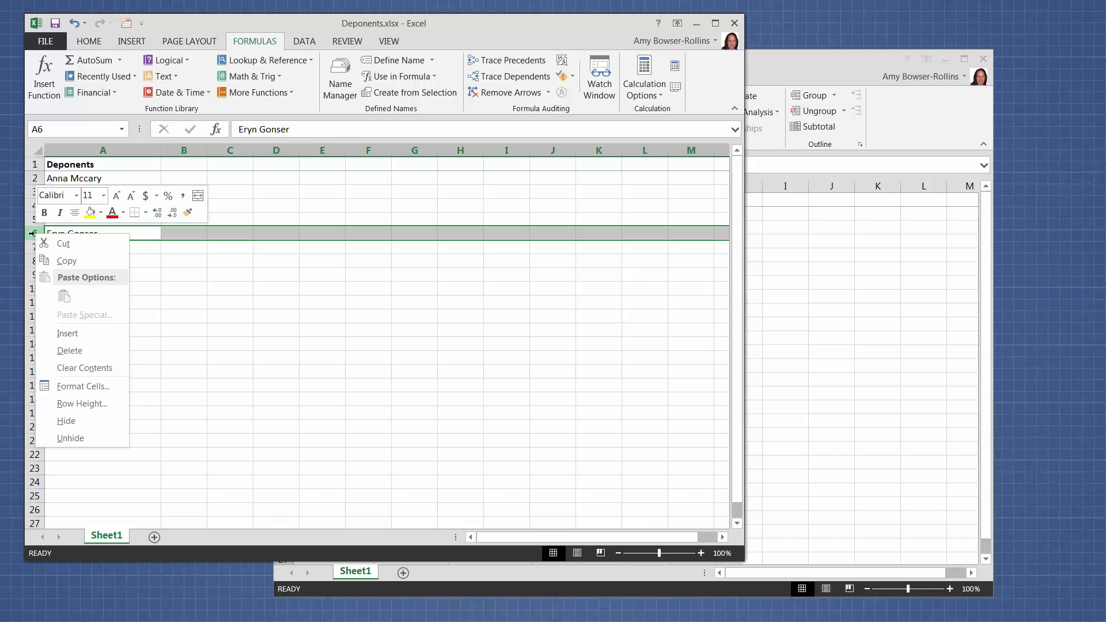
{"action": "left_click", "coordinate": [67, 333]}
{"action": "left_click", "coordinate": [84, 233]}
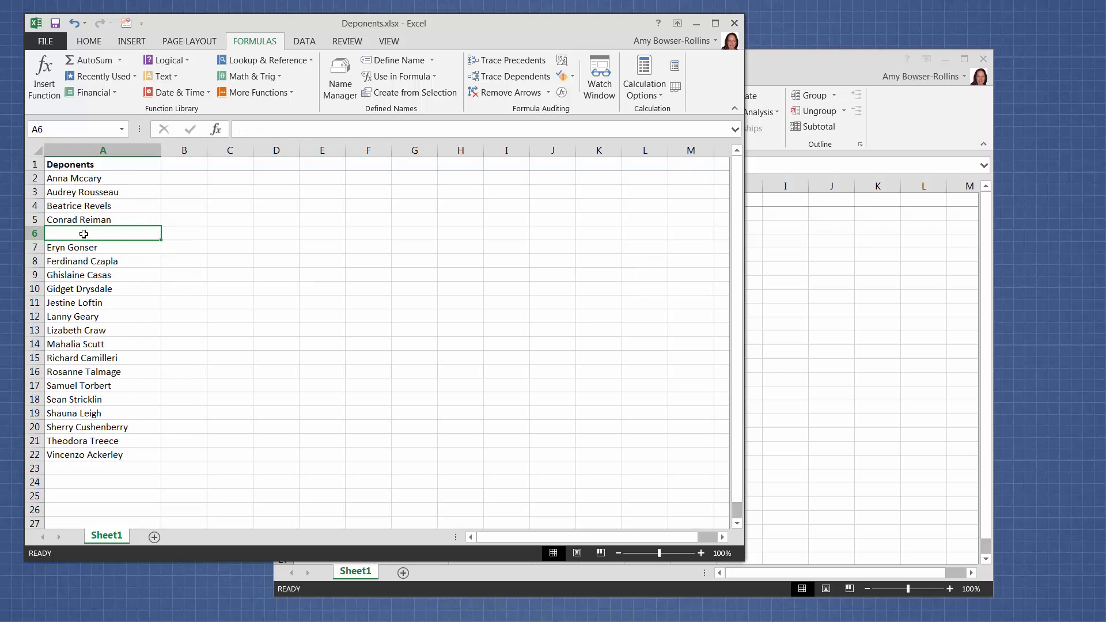
{"action": "key", "text": "Return"}
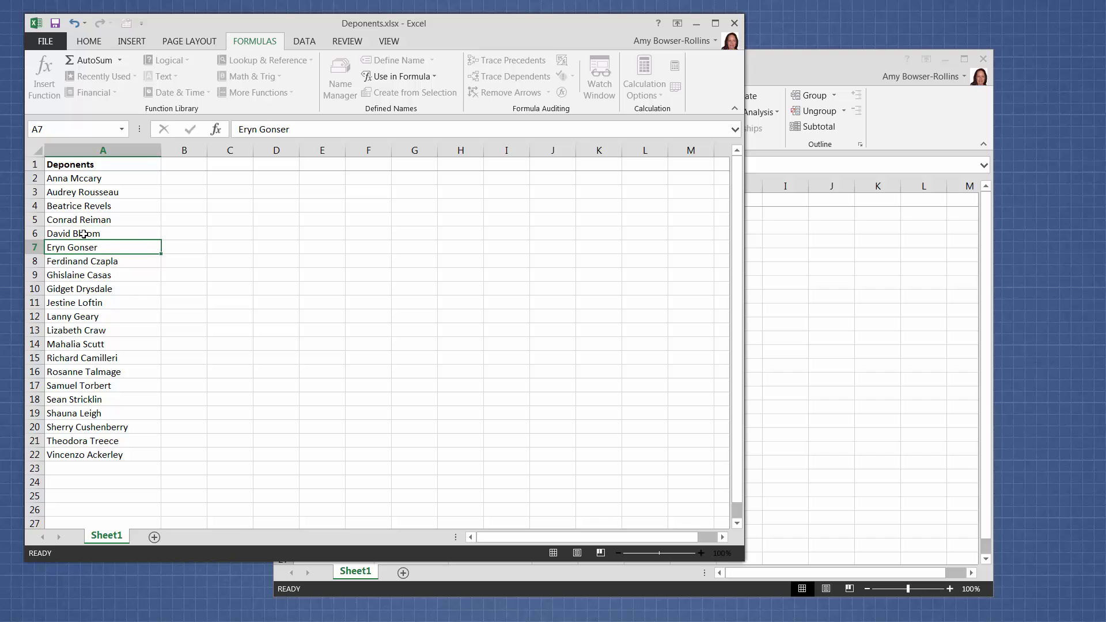
Step: Back in Exhibits, check that C6's Witness Name dropdown lists the updated deponents
{"action": "left_click", "coordinate": [802, 281]}
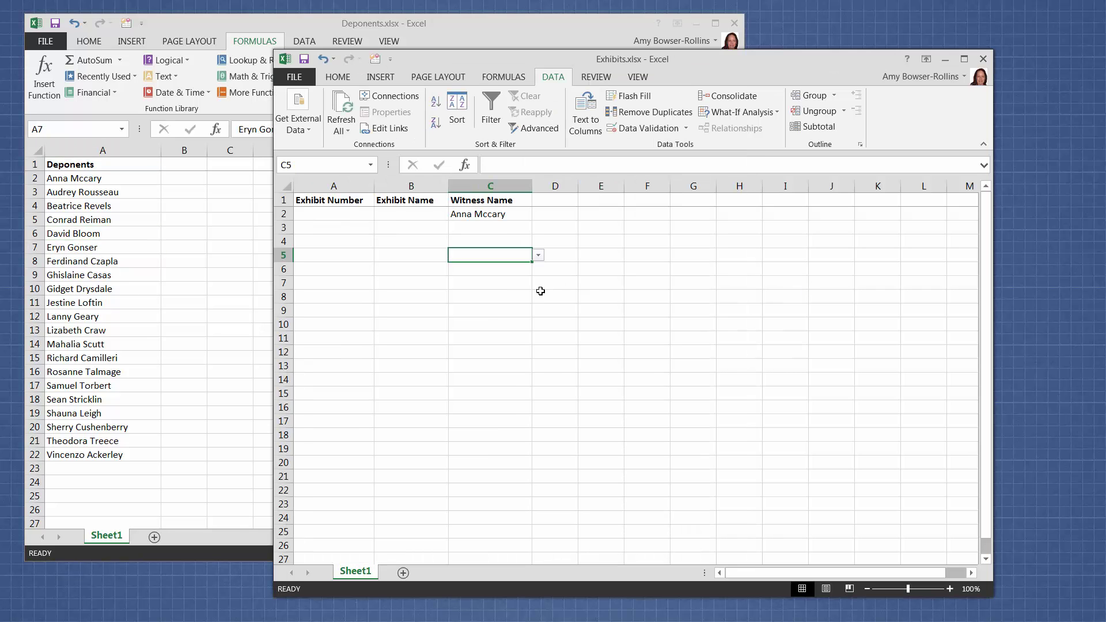
{"action": "key", "text": "Down"}
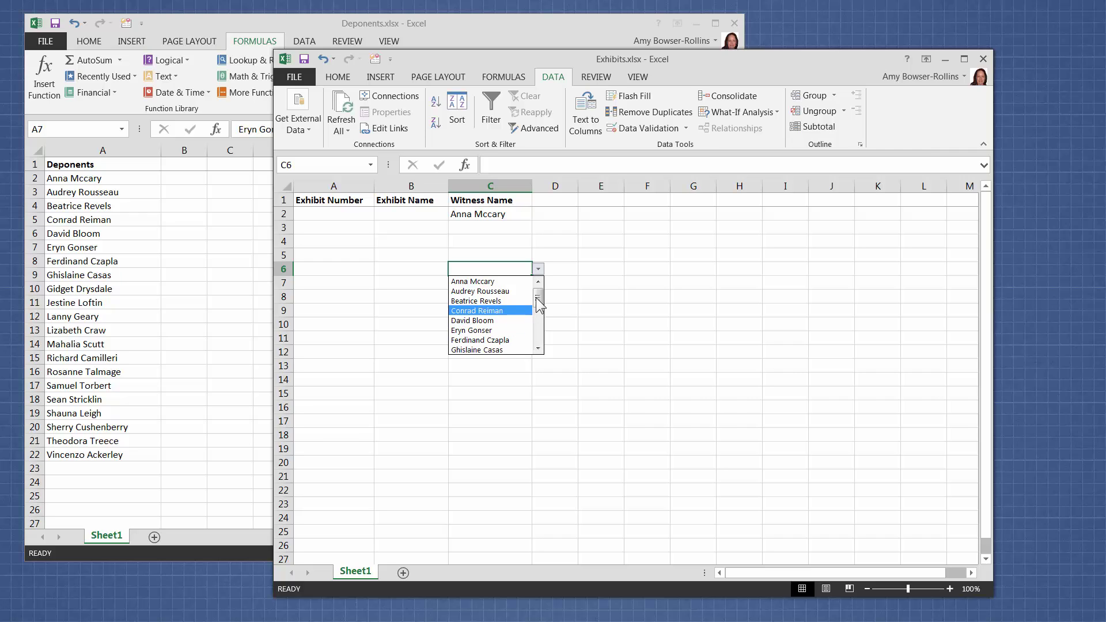
{"action": "left_click_drag", "start_coordinate": [537, 316], "coordinate": [539, 345]}
{"action": "key", "text": "Escape"}
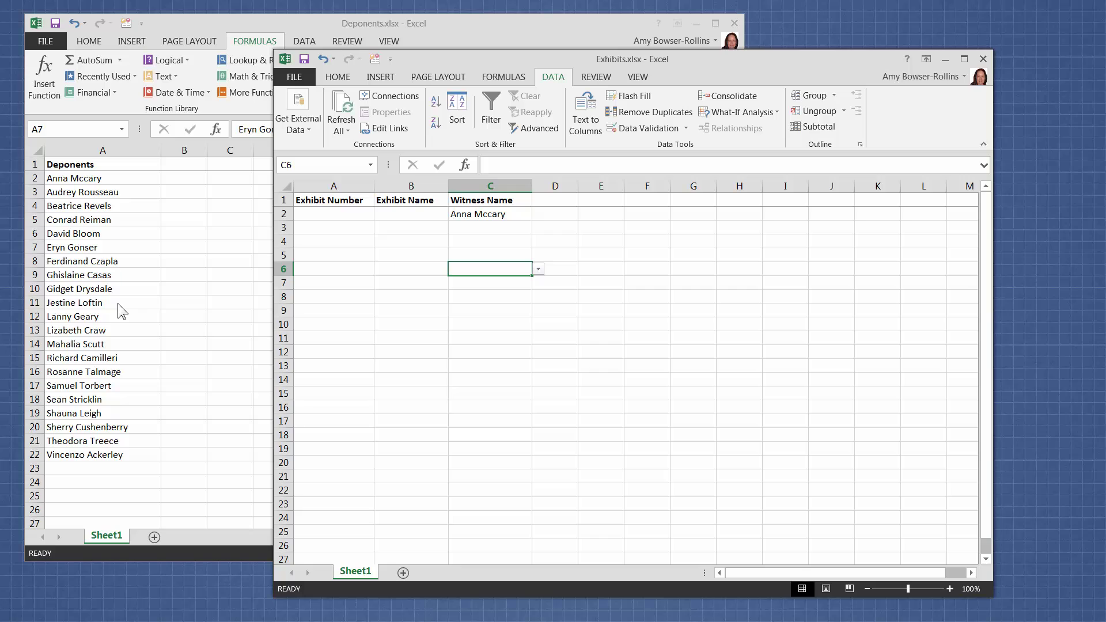
{"action": "left_click", "coordinate": [510, 277]}
{"action": "left_click", "coordinate": [509, 253]}
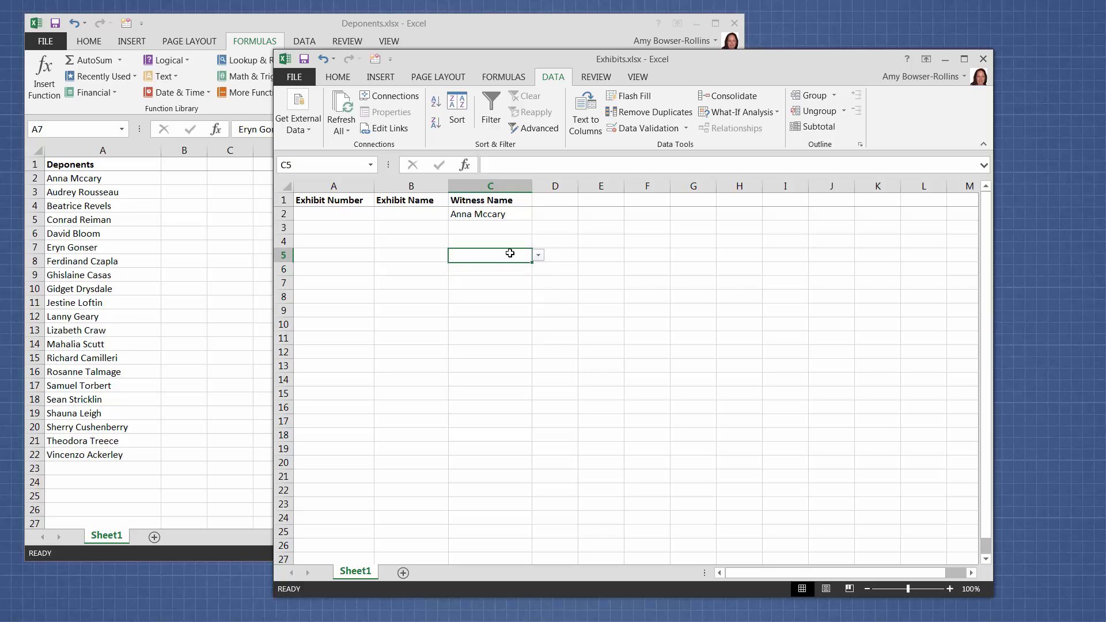
{"action": "left_click", "coordinate": [510, 216]}
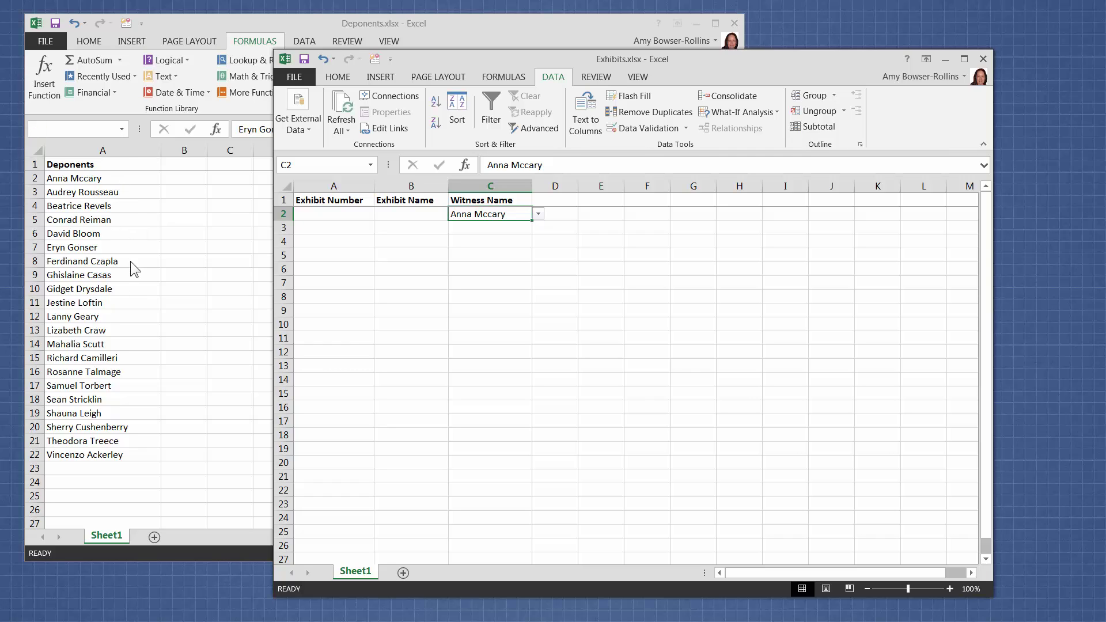
Step: Select cells C7, C10 and C4, glance at Deponents, then return to Exhibits
{"action": "left_click", "coordinate": [490, 283]}
{"action": "left_click", "coordinate": [496, 319]}
{"action": "left_click", "coordinate": [494, 243]}
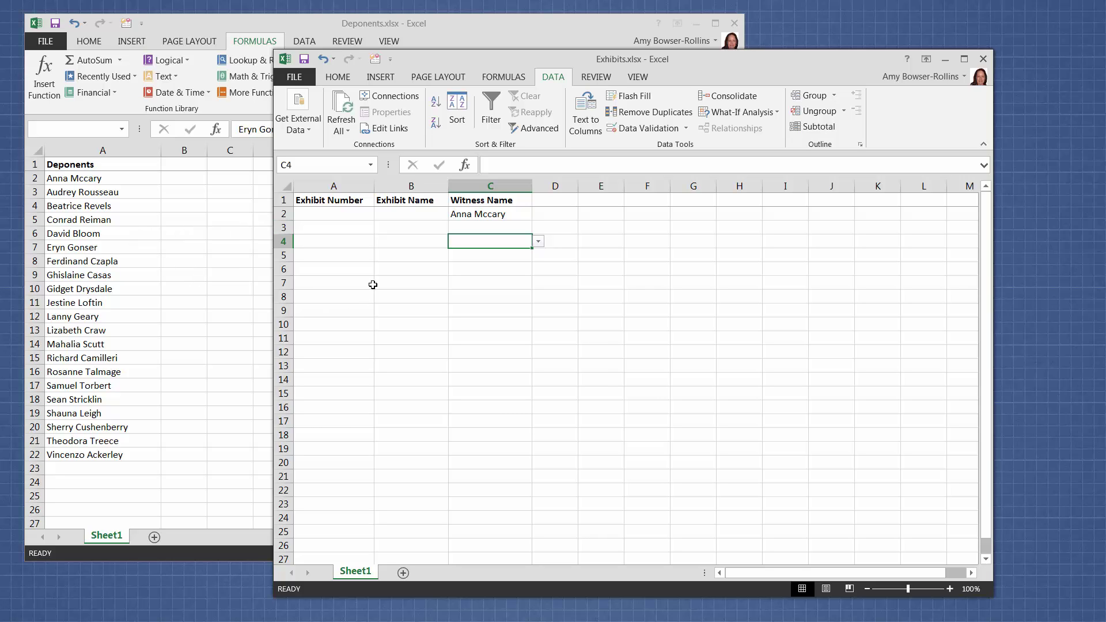
{"action": "left_click", "coordinate": [150, 223]}
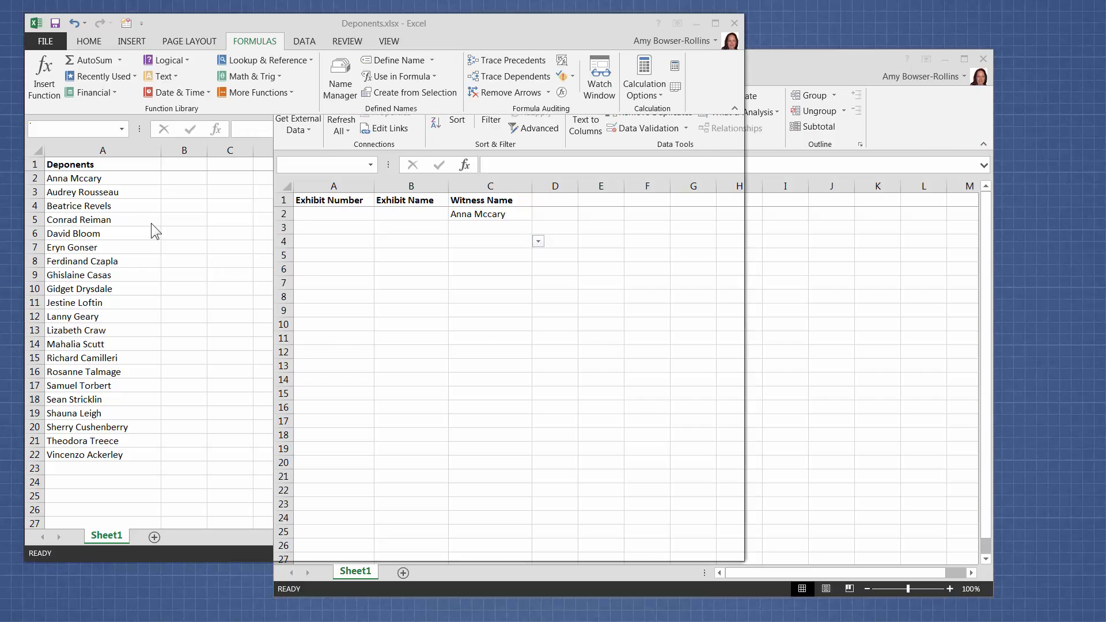
{"action": "left_click", "coordinate": [775, 257]}
{"action": "left_click", "coordinate": [522, 214]}
{"action": "left_click", "coordinate": [516, 228]}
{"action": "left_click", "coordinate": [520, 215]}
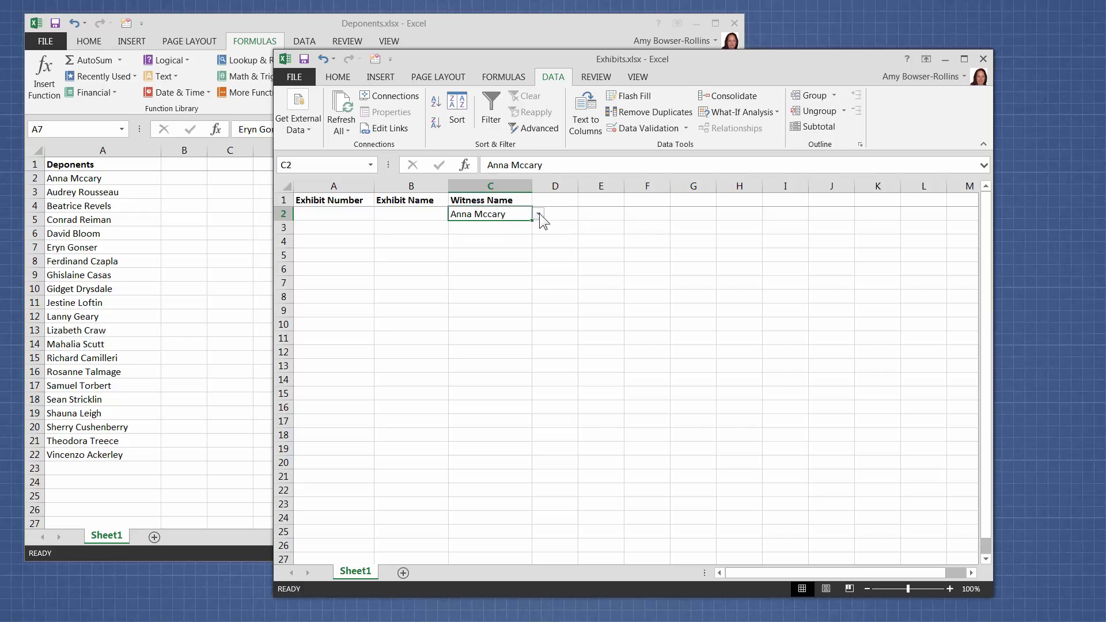
{"action": "left_click", "coordinate": [538, 214]}
{"action": "mouse_move", "coordinate": [535, 245]}
{"action": "left_mouse_down"}
{"action": "mouse_move", "coordinate": [538, 285]}
{"action": "mouse_move", "coordinate": [537, 235]}
{"action": "left_mouse_up"}
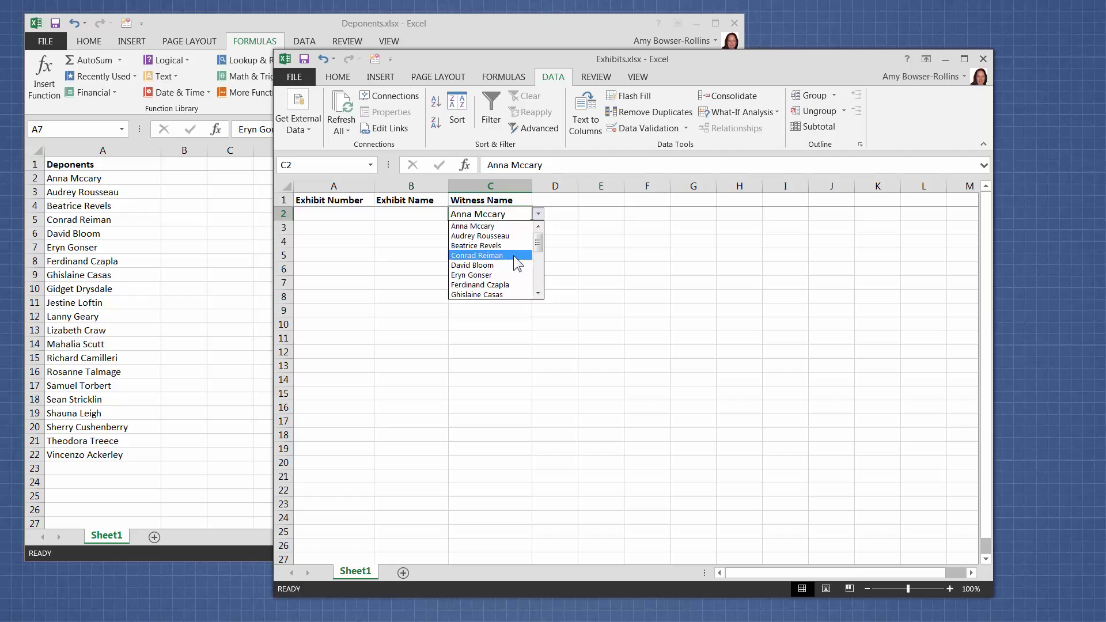
{"action": "left_click", "coordinate": [506, 265]}
{"action": "left_click", "coordinate": [506, 274]}
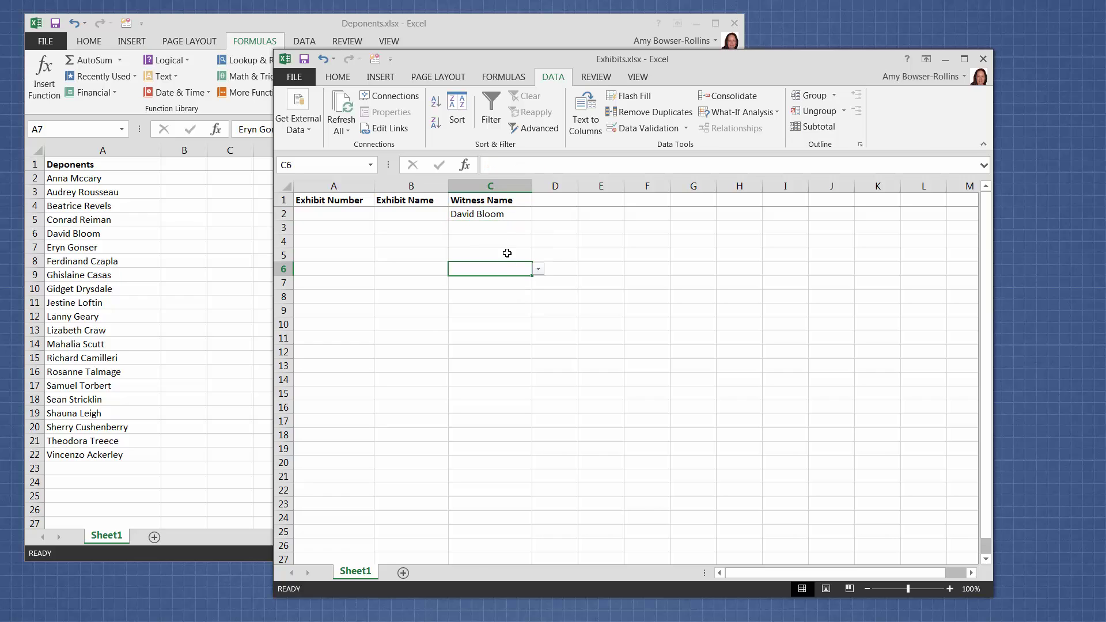
{"action": "left_click", "coordinate": [508, 241]}
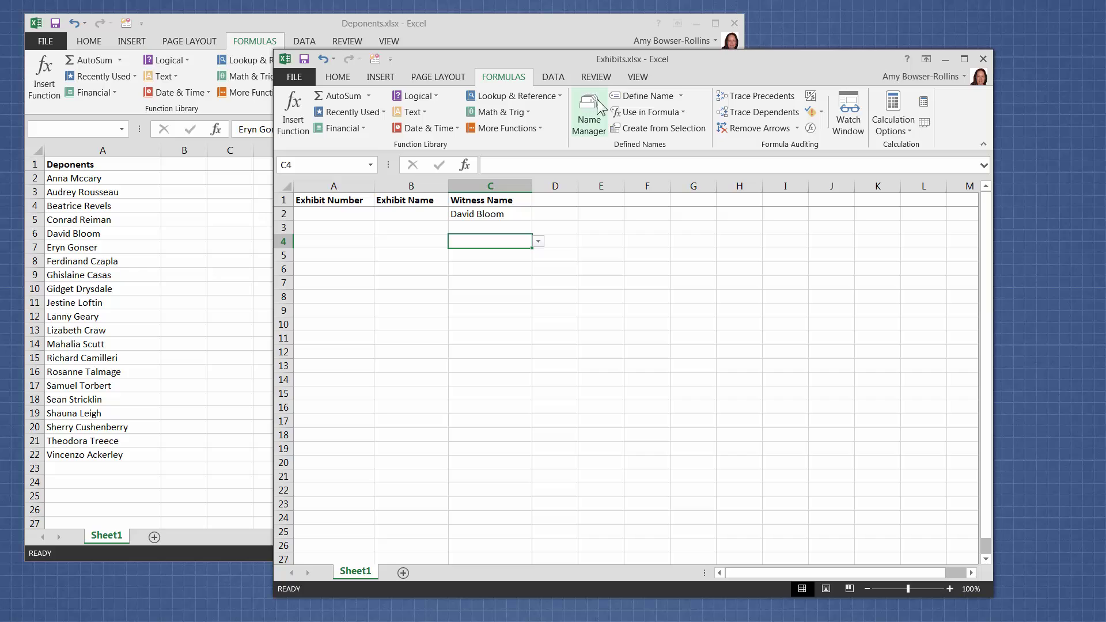
Step: Open Witness_Name from Name Manager for editing, showing =Deponents.xlsx!DepoName
{"action": "left_click", "coordinate": [590, 123]}
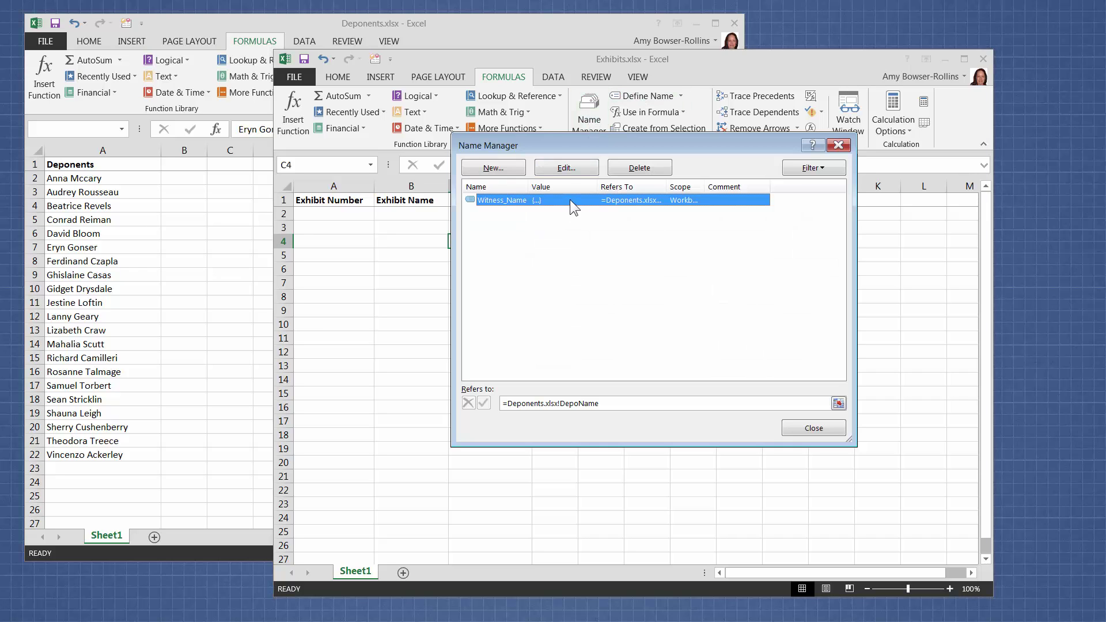
{"action": "left_click", "coordinate": [567, 167]}
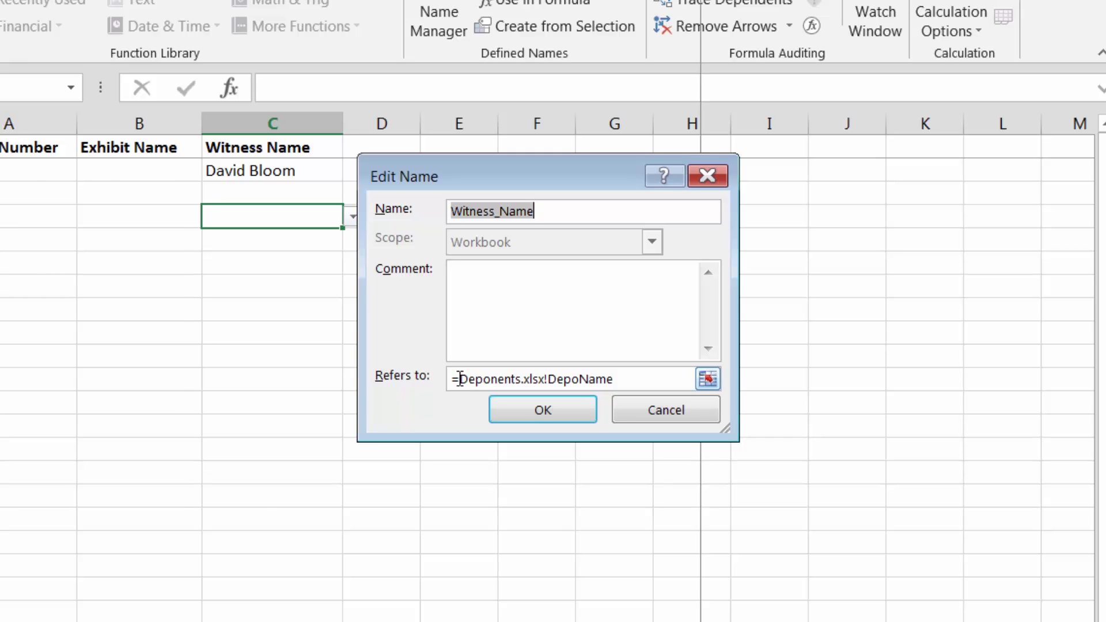
Step: Edit Witness_Name's reference to ='Deponent List.xlsx'!DepoName, then cancel, keeping =Deponents.xlsx!DepoName
{"action": "left_click", "coordinate": [460, 380]}
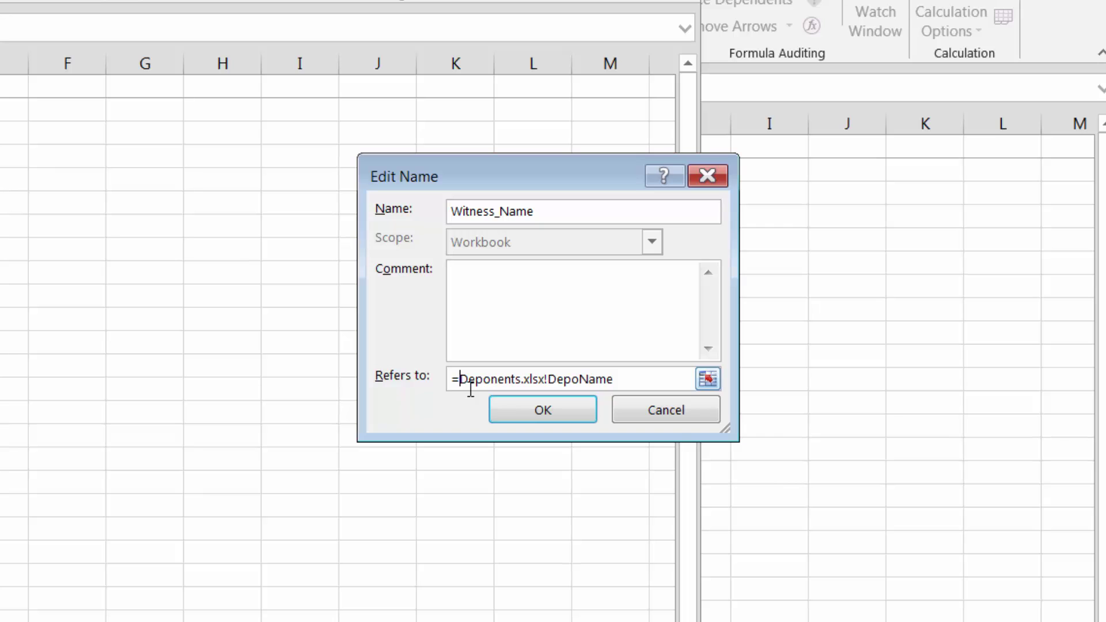
{"action": "type", "text": "'"}
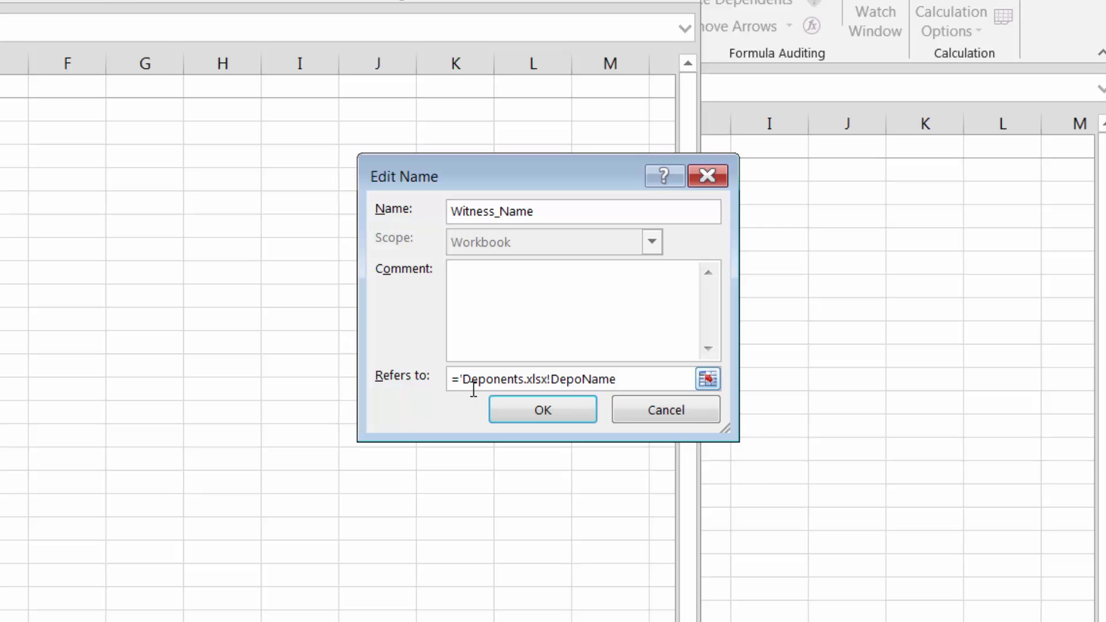
{"action": "left_click", "coordinate": [522, 381]}
{"action": "key", "text": "BackSpace"}
{"action": "type", "text": "list"}
{"action": "key", "text": "BackSpace"}
{"action": "key", "text": "BackSpace"}
{"action": "key", "text": "BackSpace"}
{"action": "key", "text": "BackSpace"}
{"action": "type", "text": "List"}
{"action": "left_click", "coordinate": [565, 379]}
{"action": "type", "text": "'"}
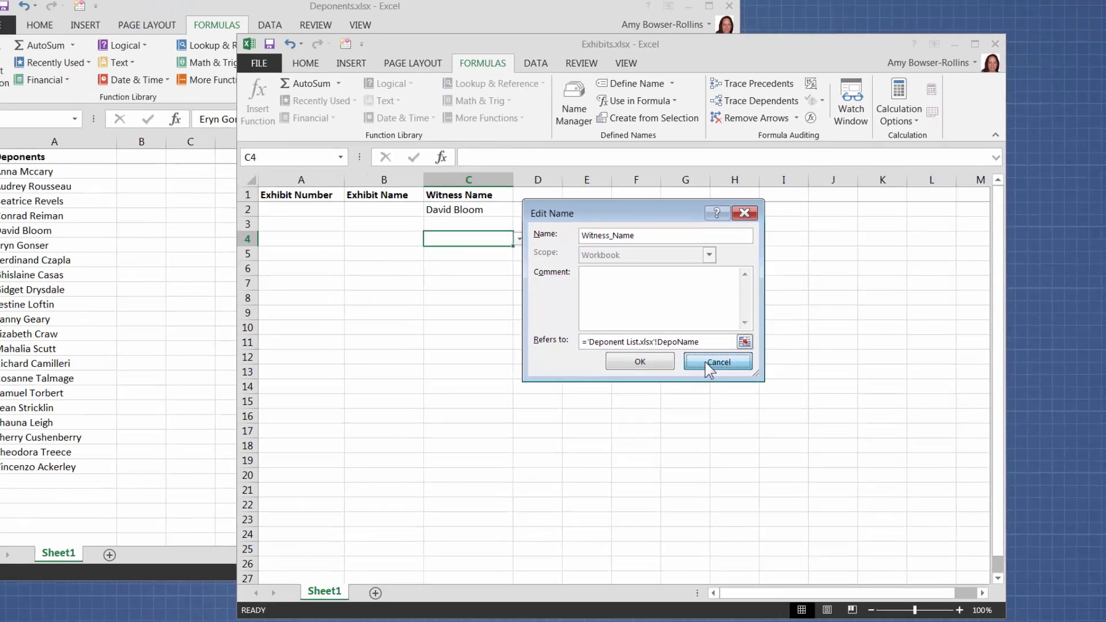
{"action": "left_click", "coordinate": [666, 410]}
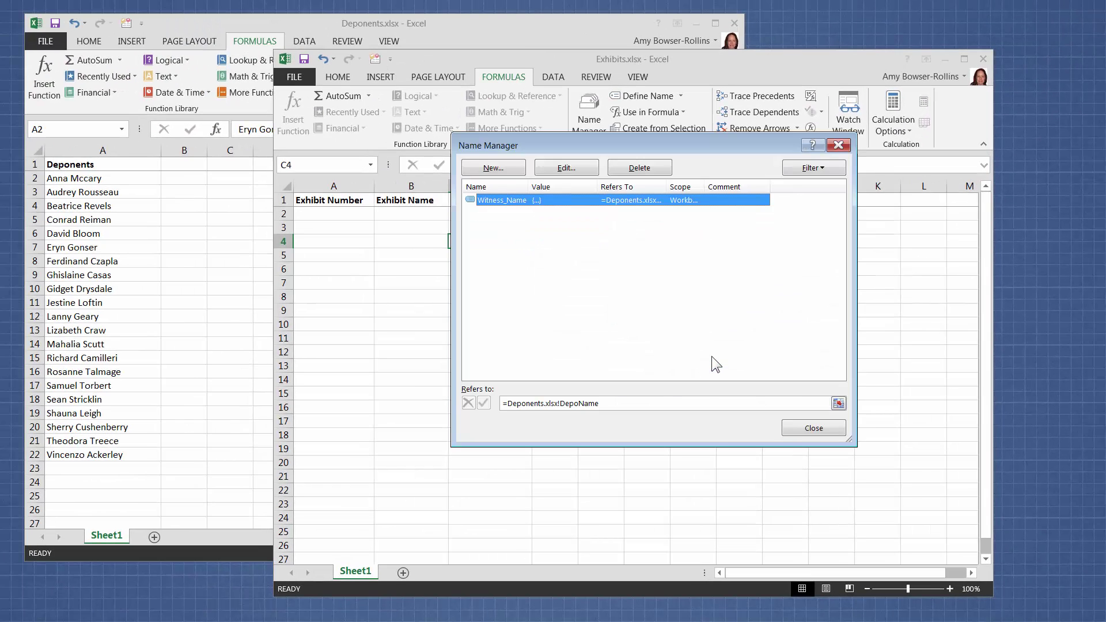